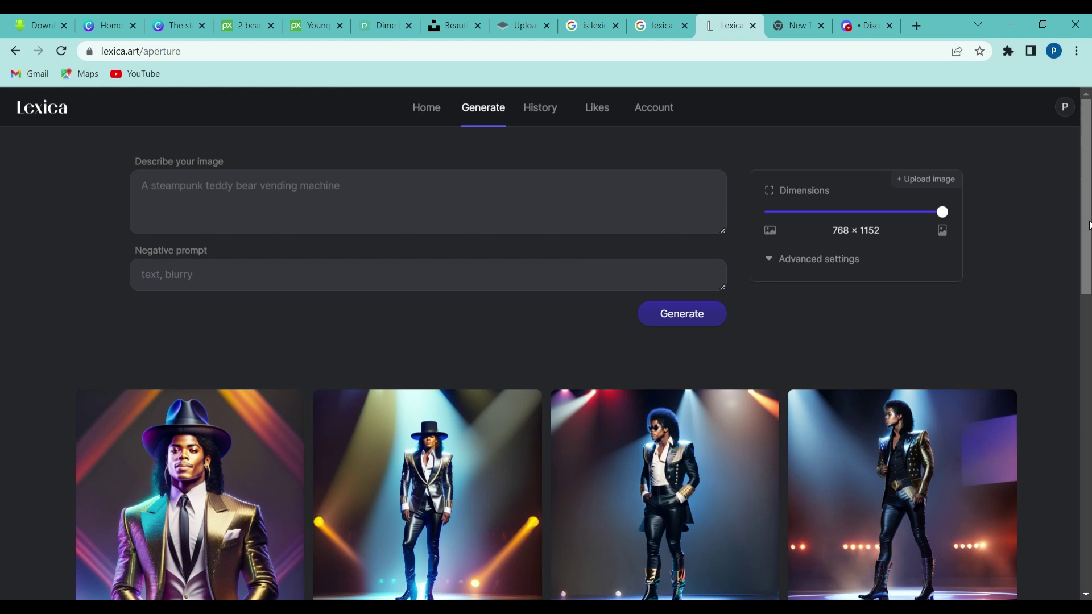
- View the third and fourth Michael Jackson stage images enlarged in Lexica
scroll(1082, 206, "down", 3)
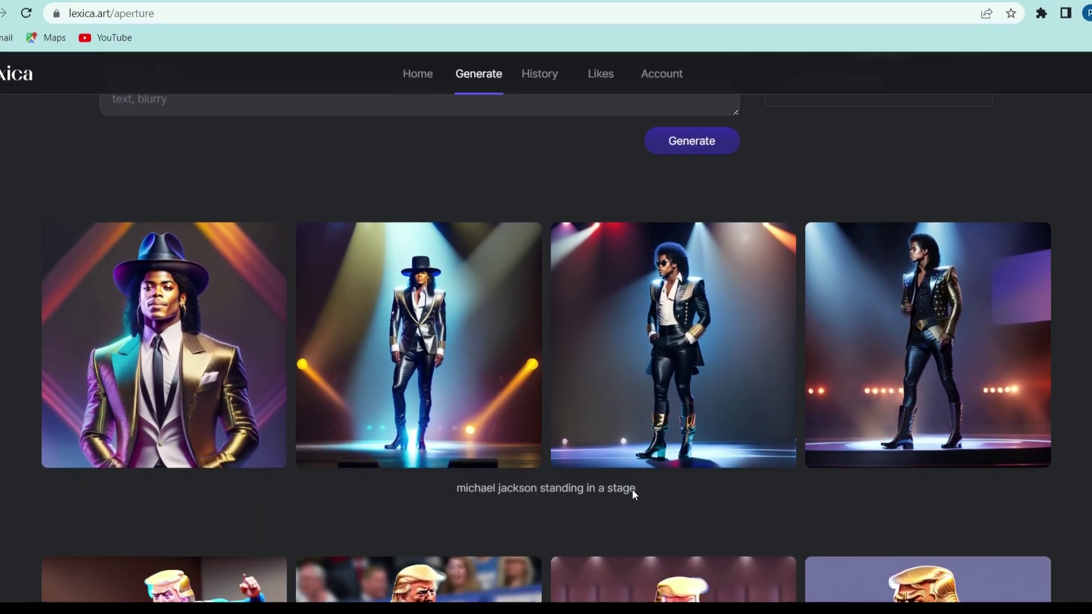
left_click_drag(631, 494, 419, 498)
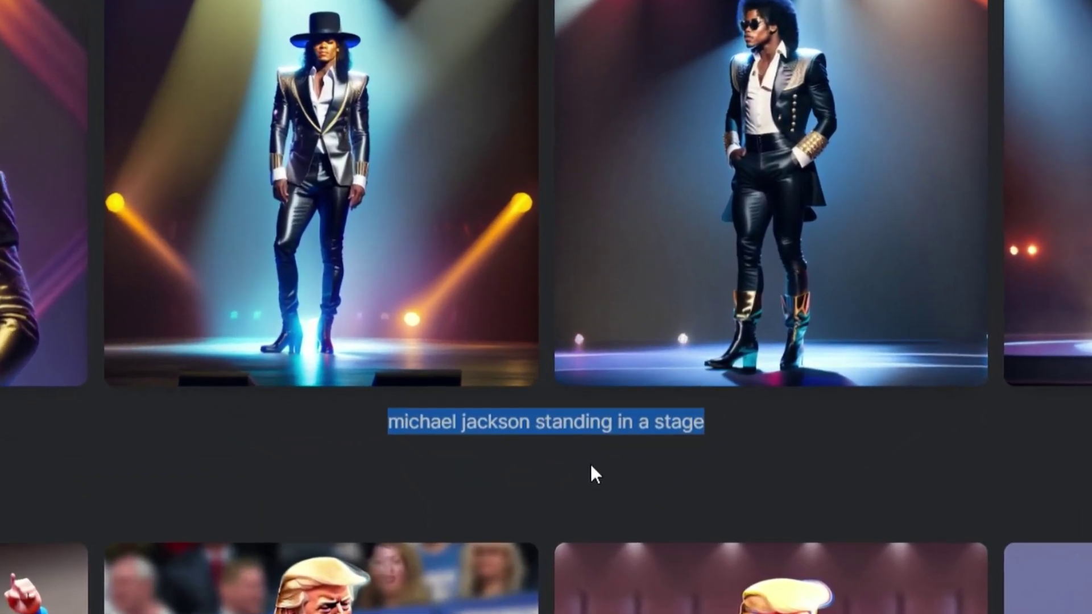
left_click(629, 437)
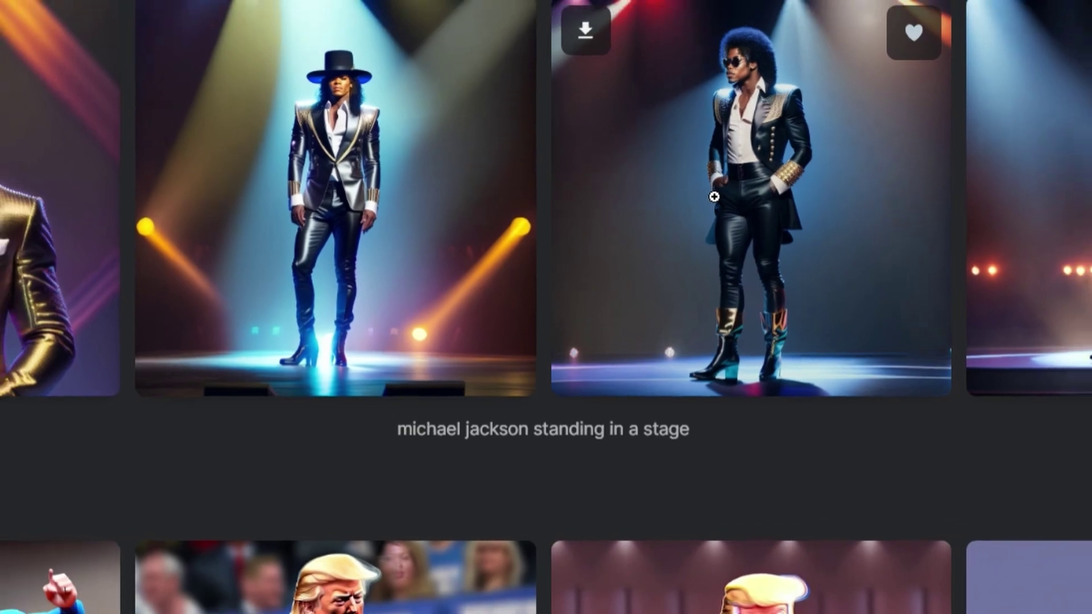
left_click(714, 197)
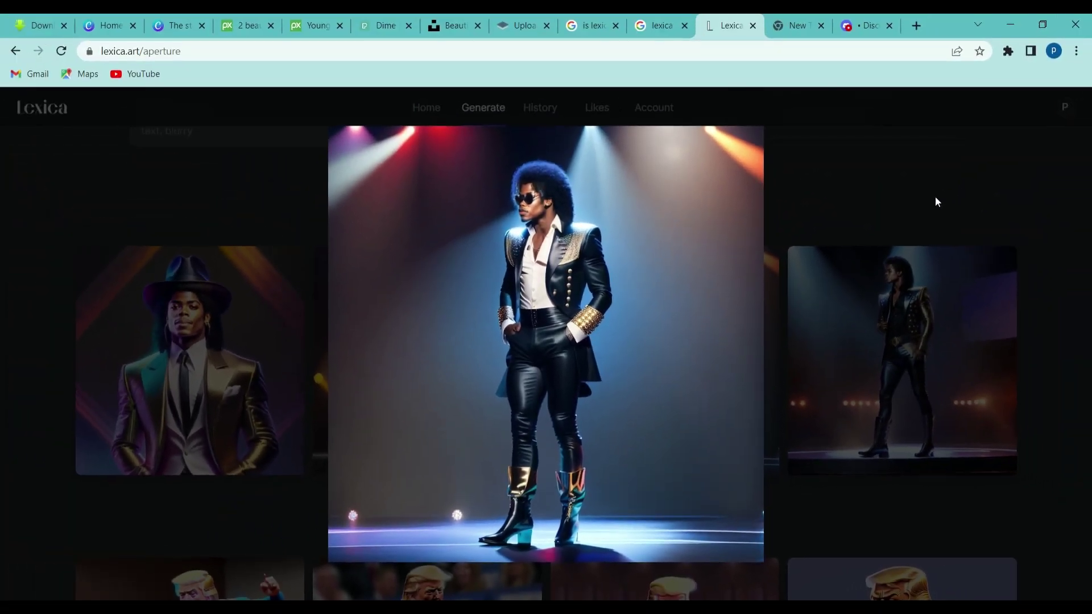
left_click(935, 205)
left_click(943, 343)
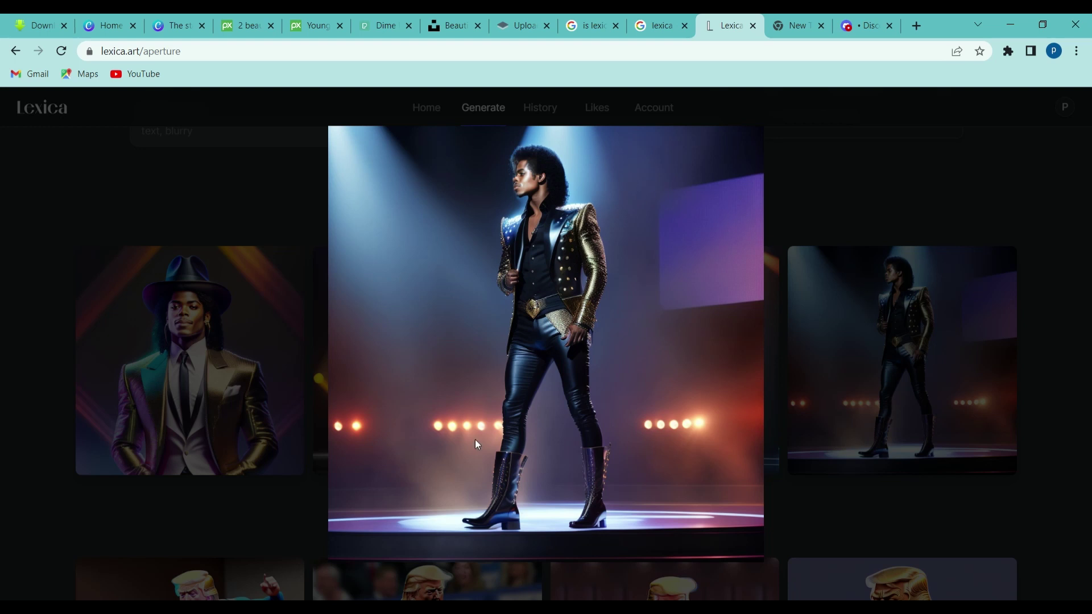
left_click(1085, 331)
- Enlarge the third Trump basketball image and the Trump podium image
scroll(1085, 331, "down", 5)
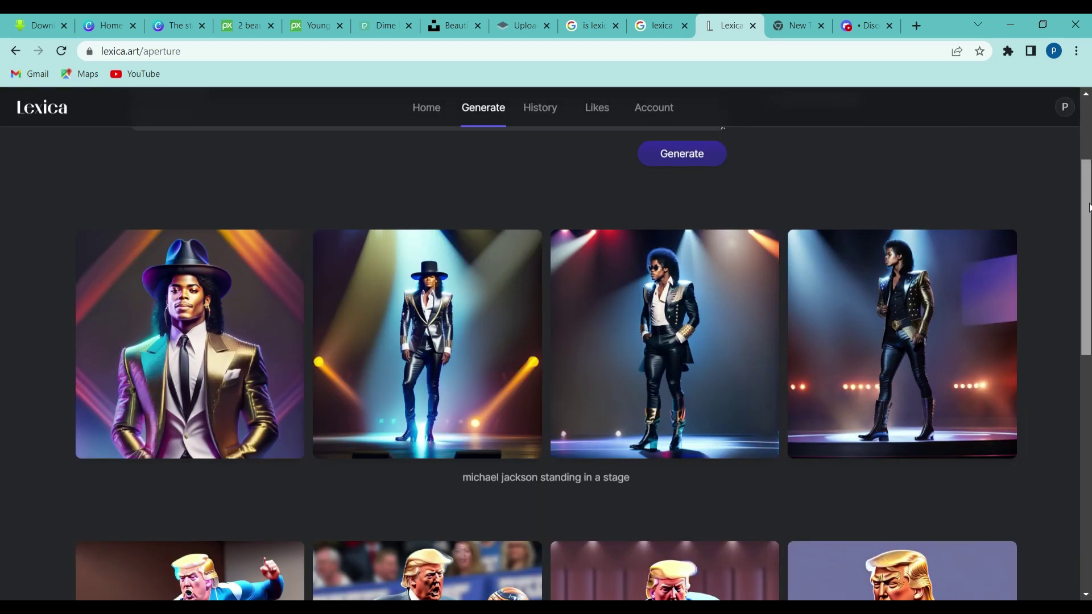
scroll(943, 357, "down", 1)
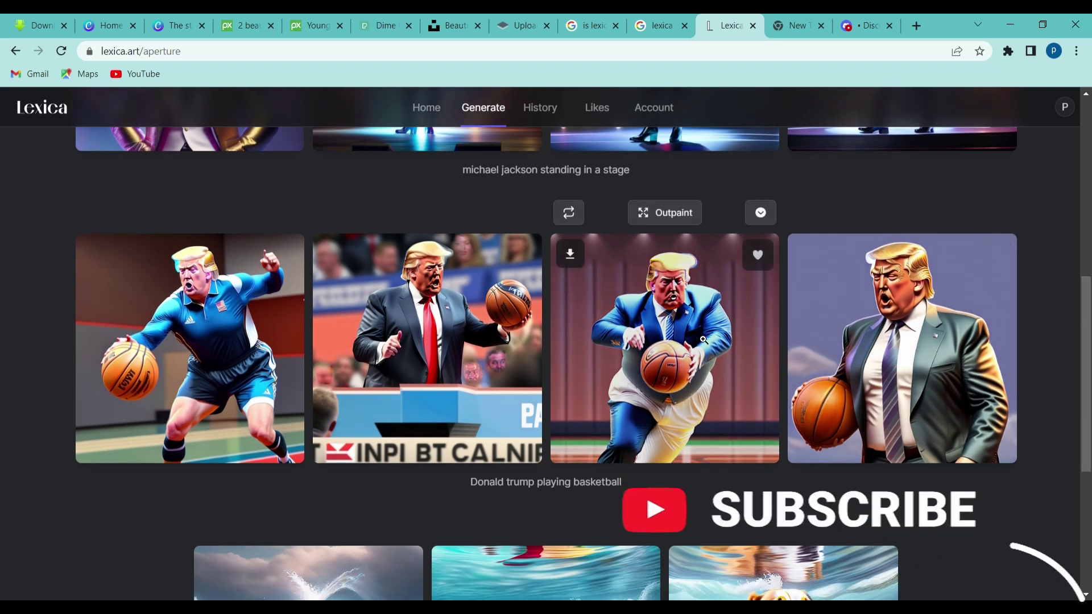
left_click(697, 365)
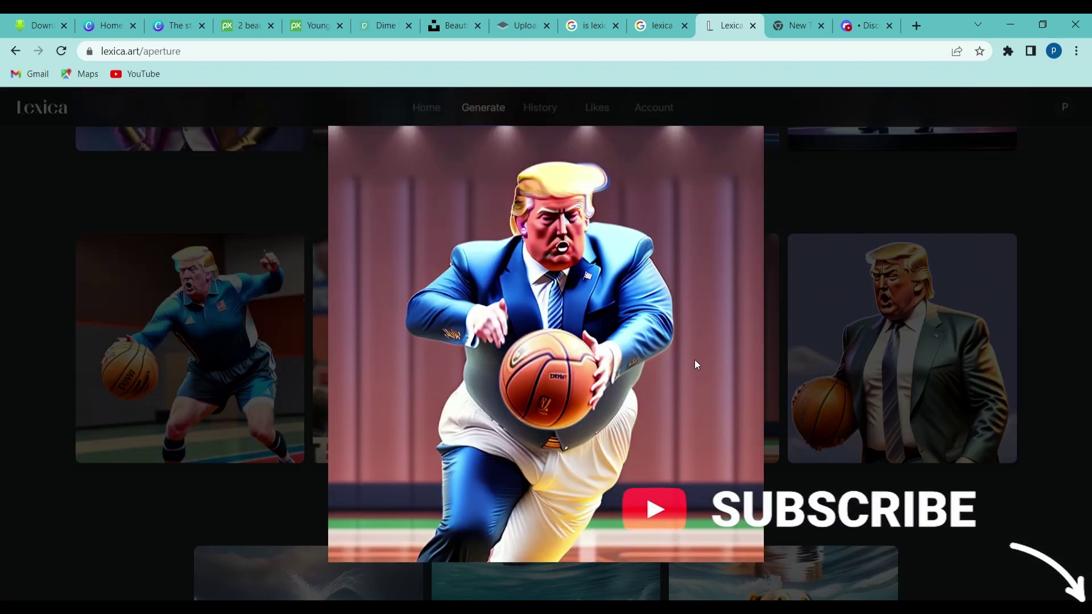
left_click(1053, 253)
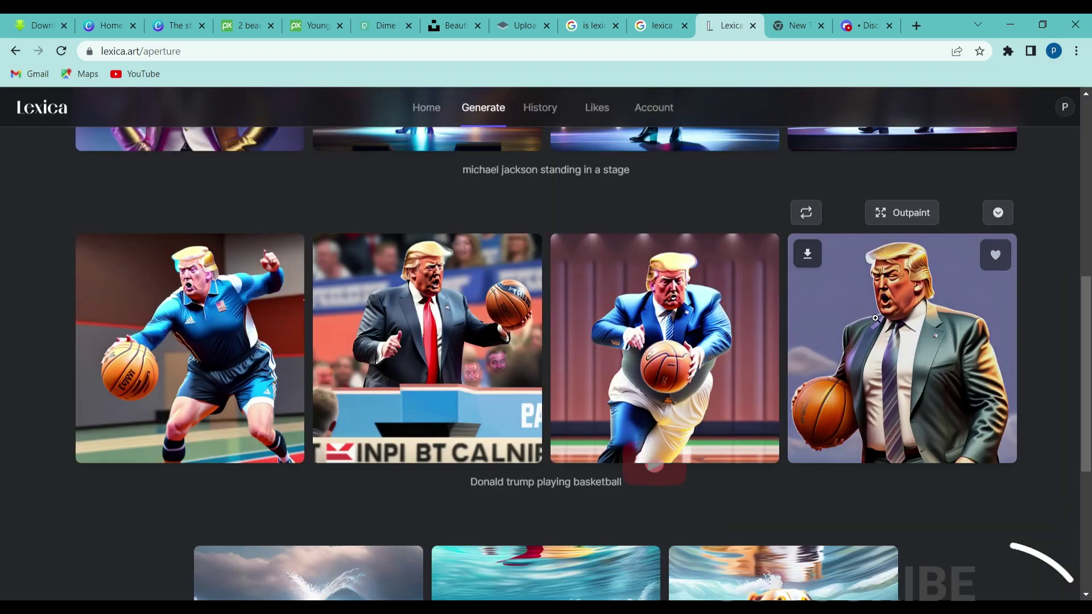
left_click(427, 347)
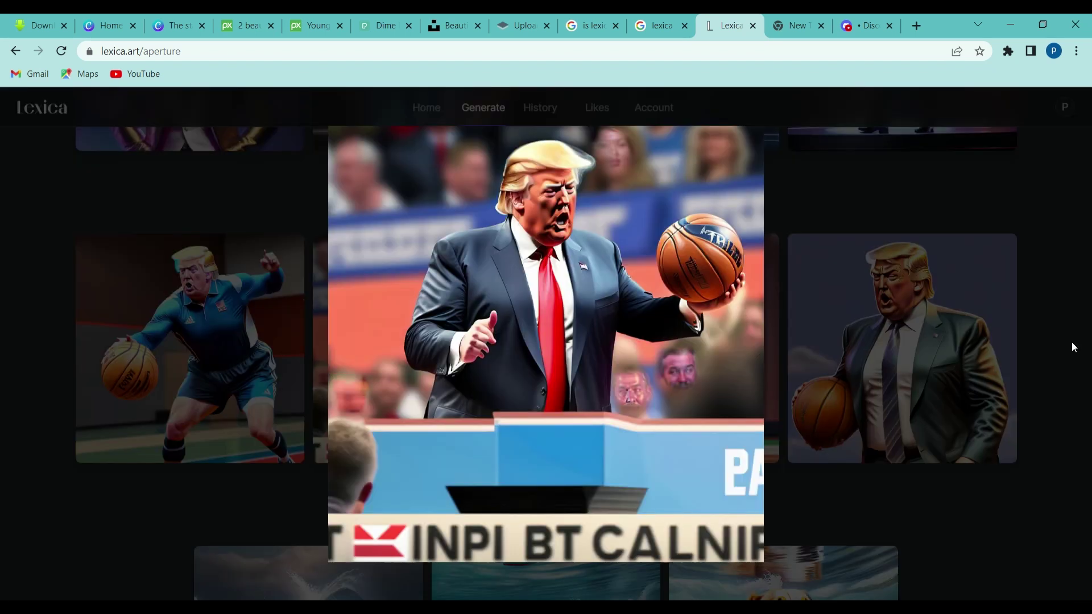
left_click(1056, 290)
- Enlarge the swimming-dog images, leaving the third underwater beagle image open
scroll(1056, 291, "up", 8)
scroll(1056, 290, "down", 2)
scroll(1056, 290, "down", 7)
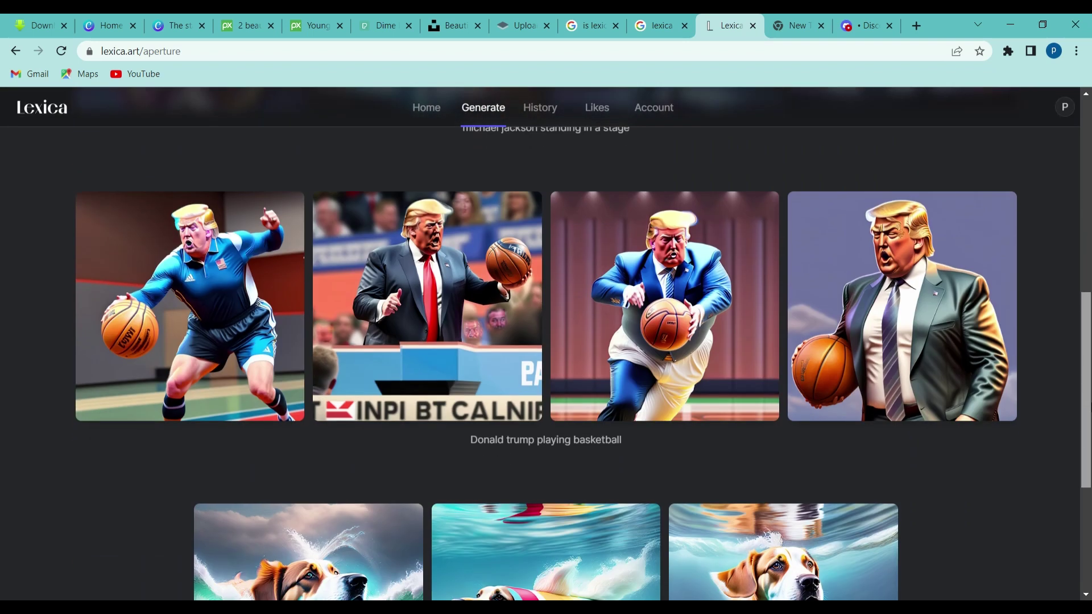
scroll(652, 504, "down", 3)
scroll(651, 504, "down", 2)
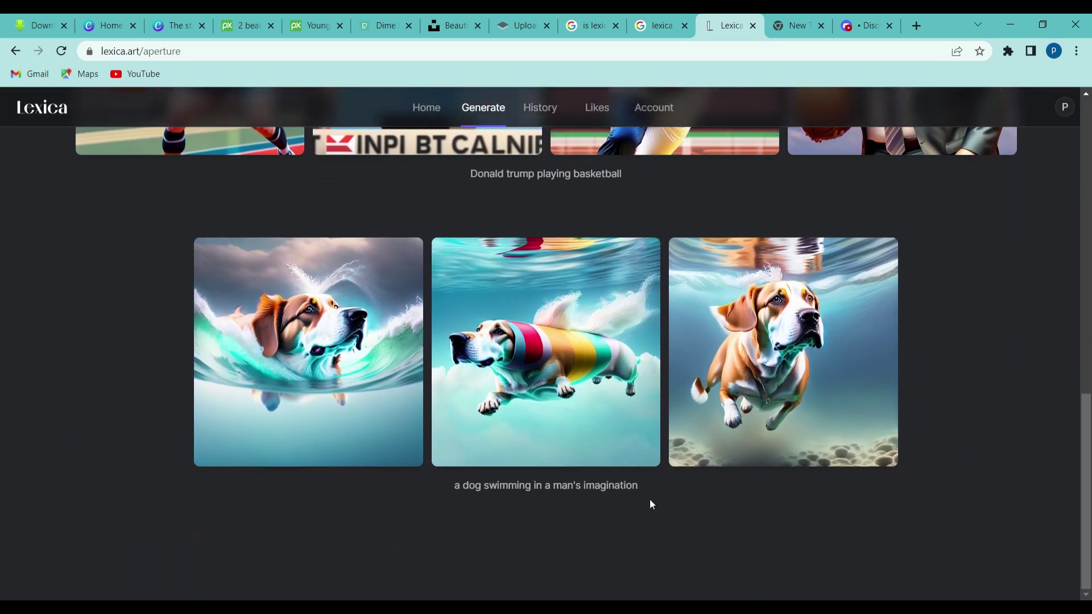
left_click_drag(639, 487, 435, 484)
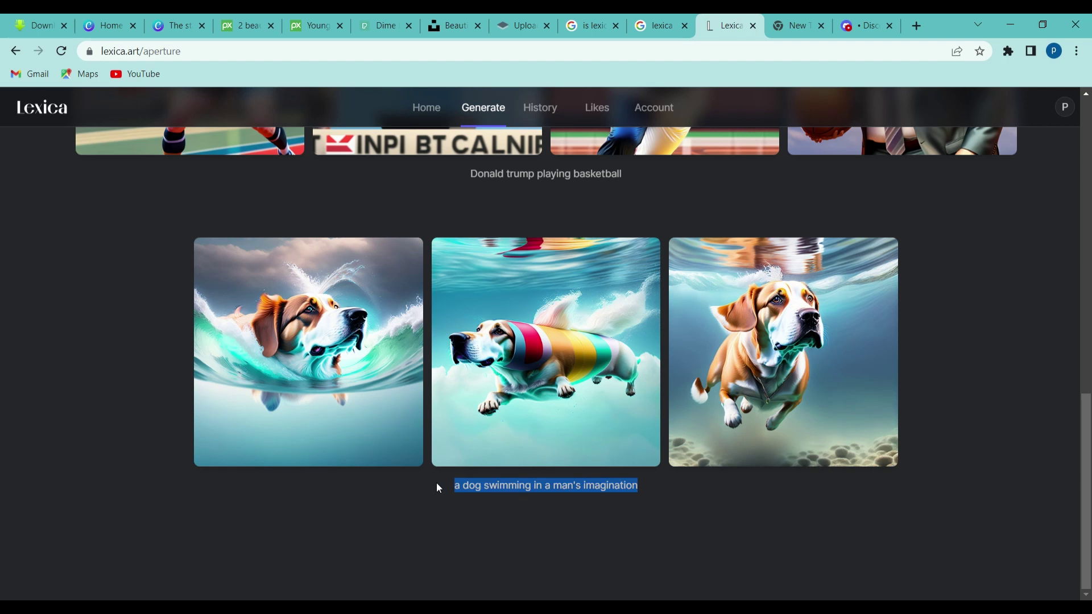
left_click(633, 523)
left_click(770, 350)
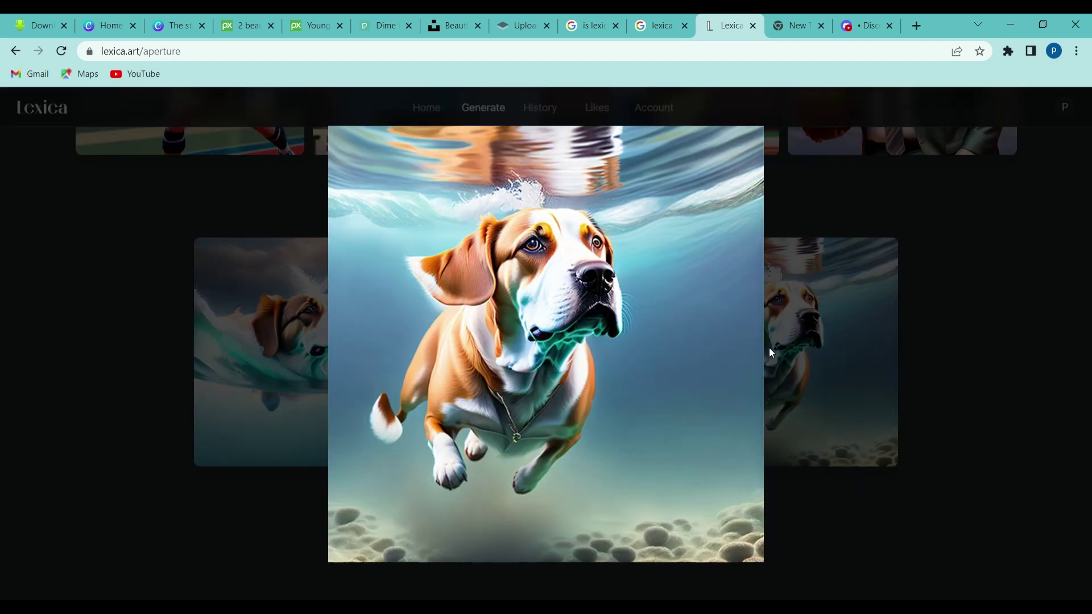
left_click(1049, 285)
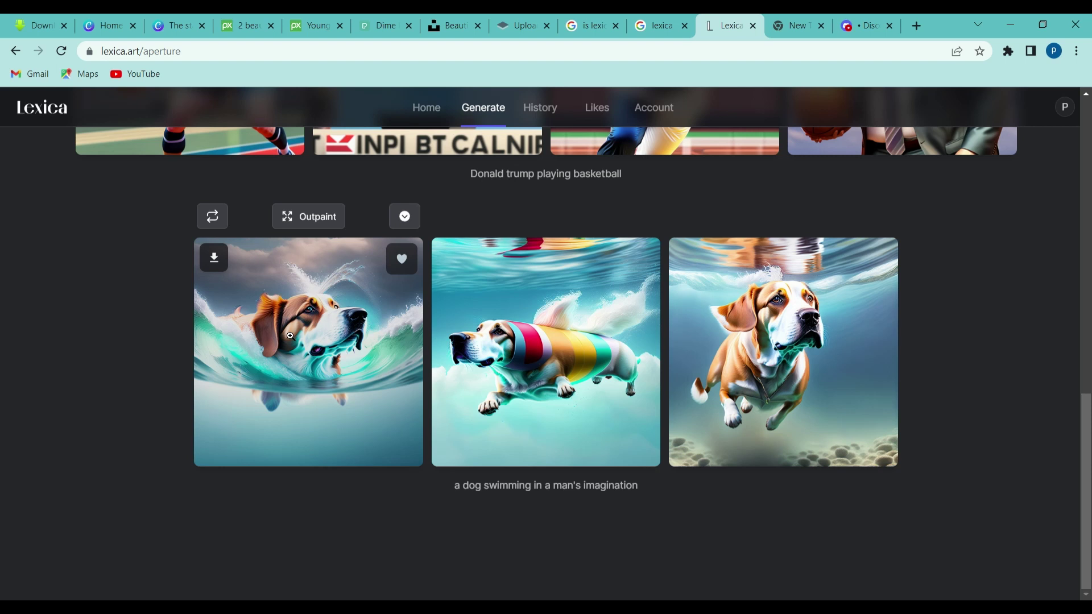
left_click(395, 348)
left_click(1019, 311)
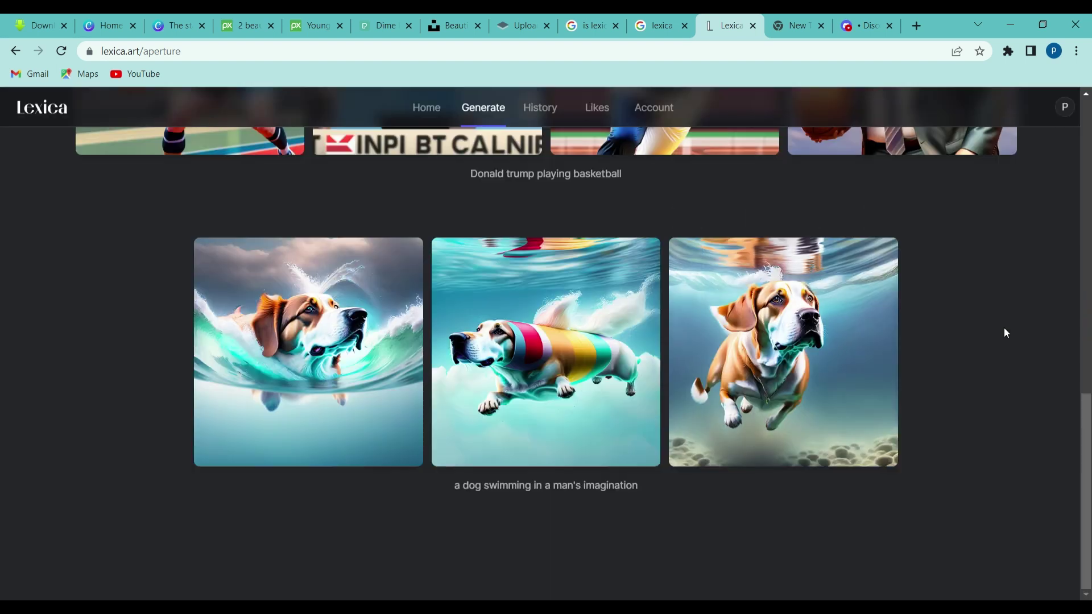
left_click(739, 329)
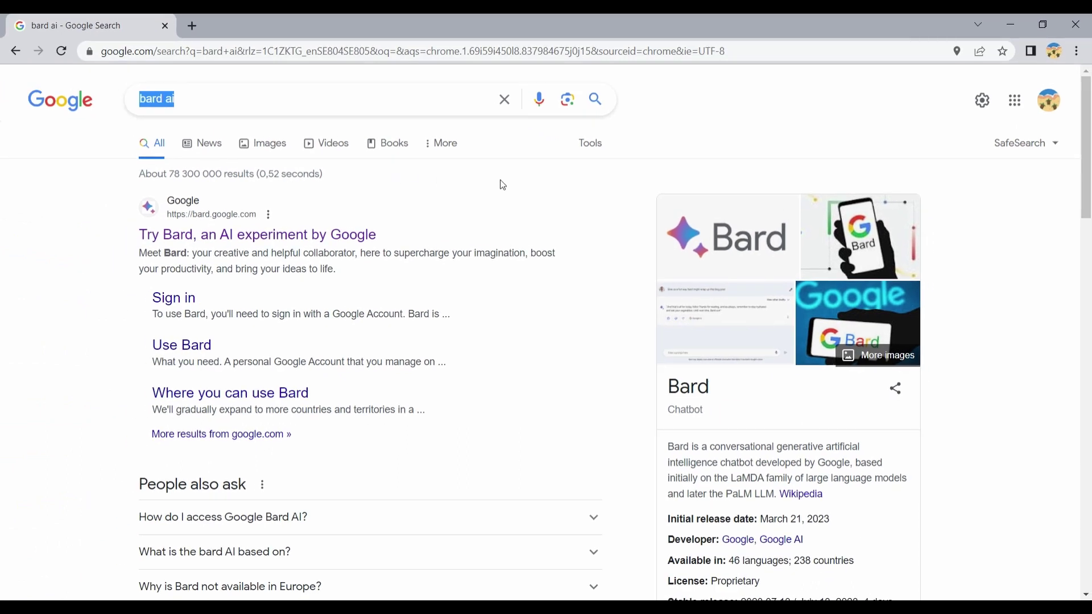
- Open the 'Try Bard, an AI experiment by Google' result from the bard ai search
left_click(620, 196)
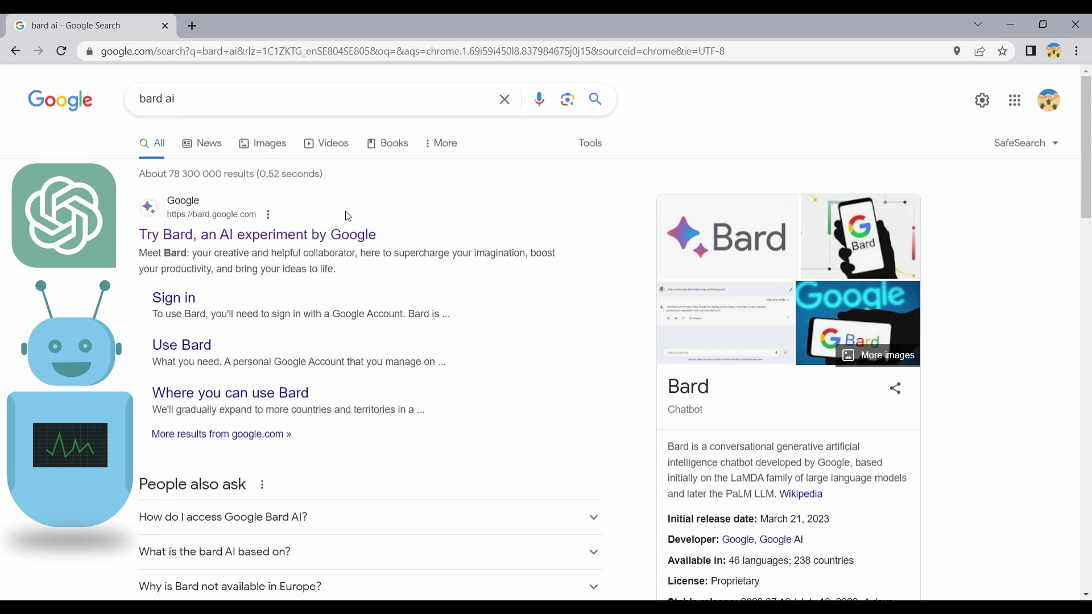
left_click(208, 241)
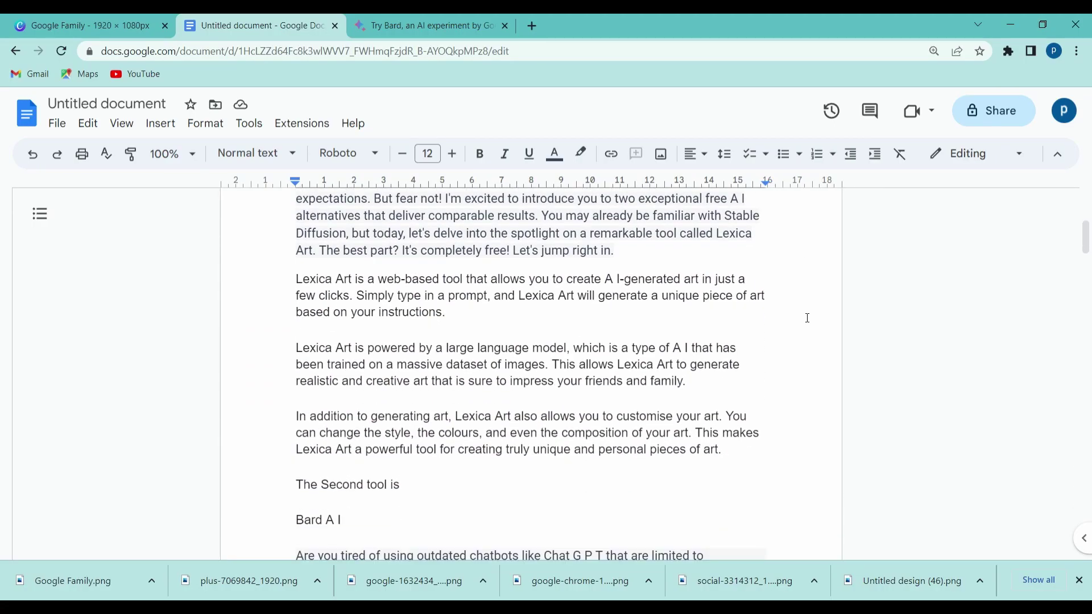
- Scroll the Google Docs script down to its Bard A I section
scroll(808, 318, "down", 3)
scroll(808, 317, "down", 1)
scroll(807, 318, "down", 1)
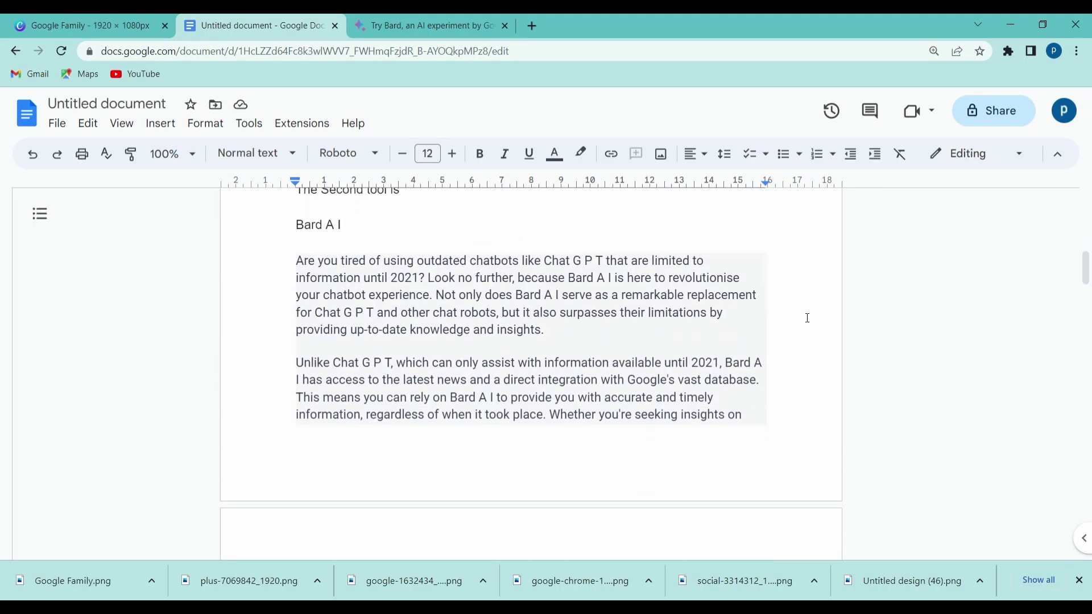
scroll(807, 318, "down", 3)
scroll(807, 317, "down", 1)
scroll(807, 316, "down", 4)
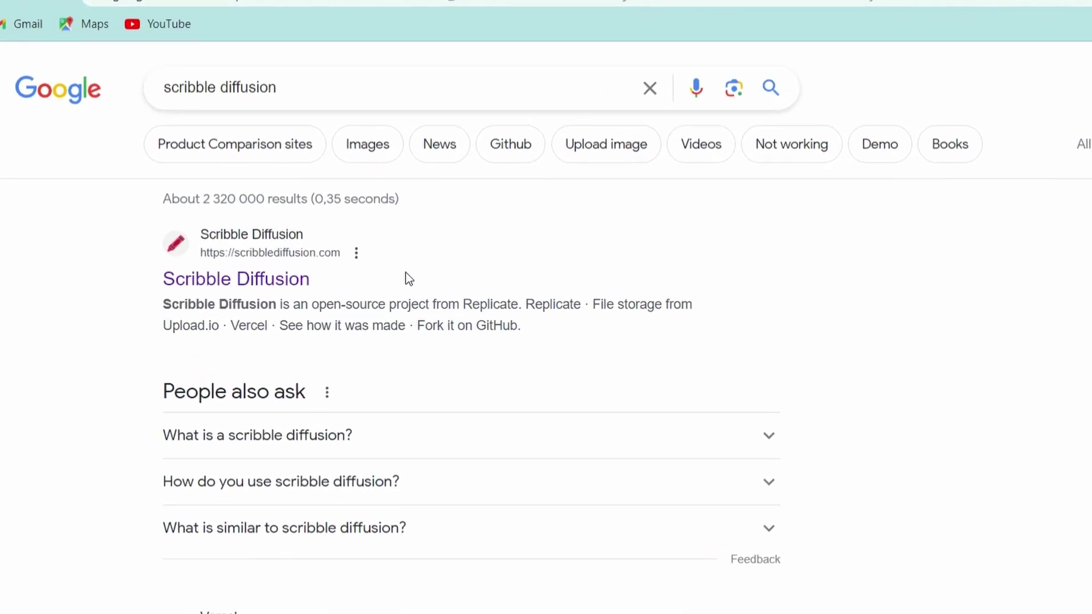
- Highlight the Scribble Diffusion result and scroll past the spooky robot example
left_click_drag(405, 273, 97, 284)
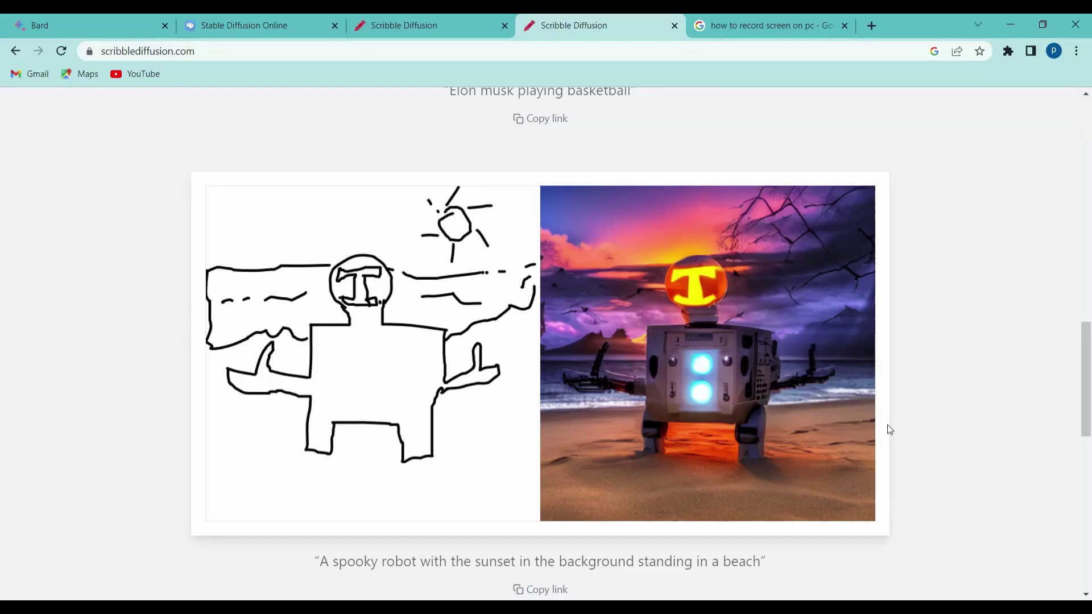
scroll(983, 231, "down", 3)
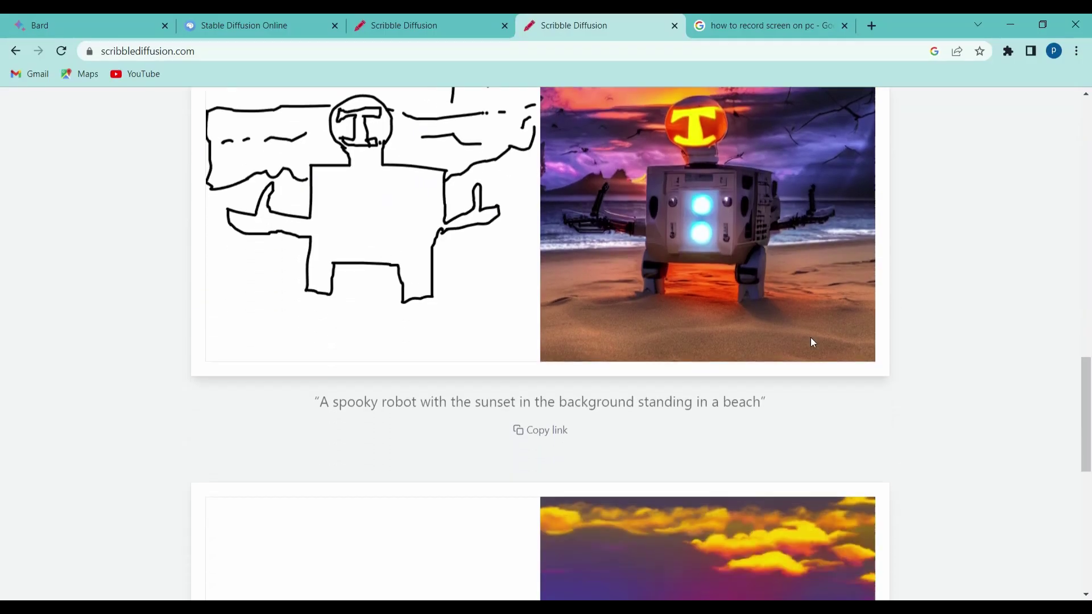
left_click_drag(764, 405, 371, 410)
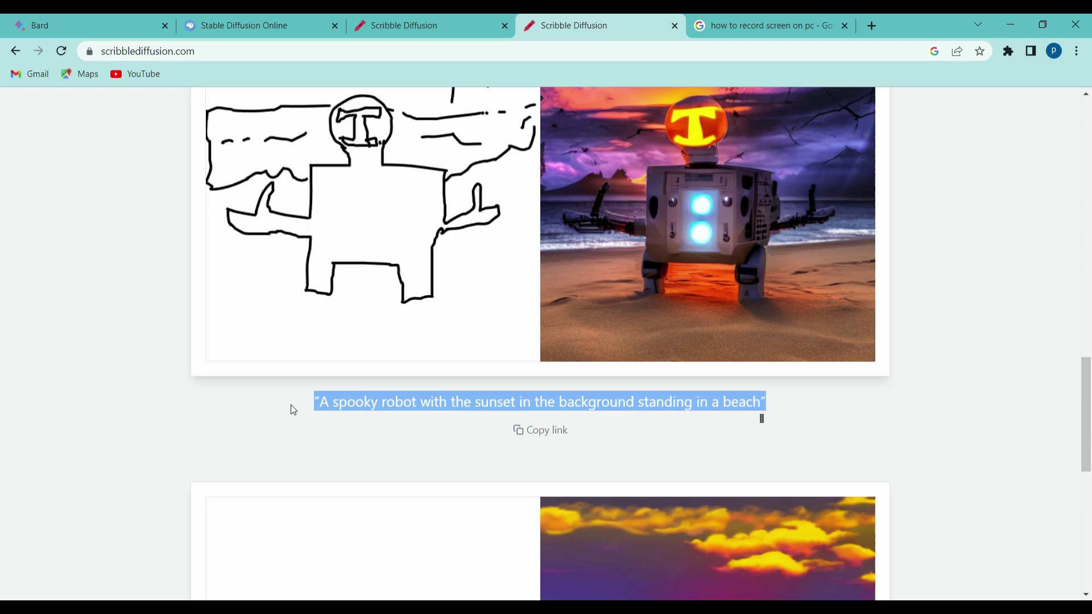
left_click(1043, 279)
scroll(1058, 341, "up", 1)
scroll(1066, 366, "up", 2)
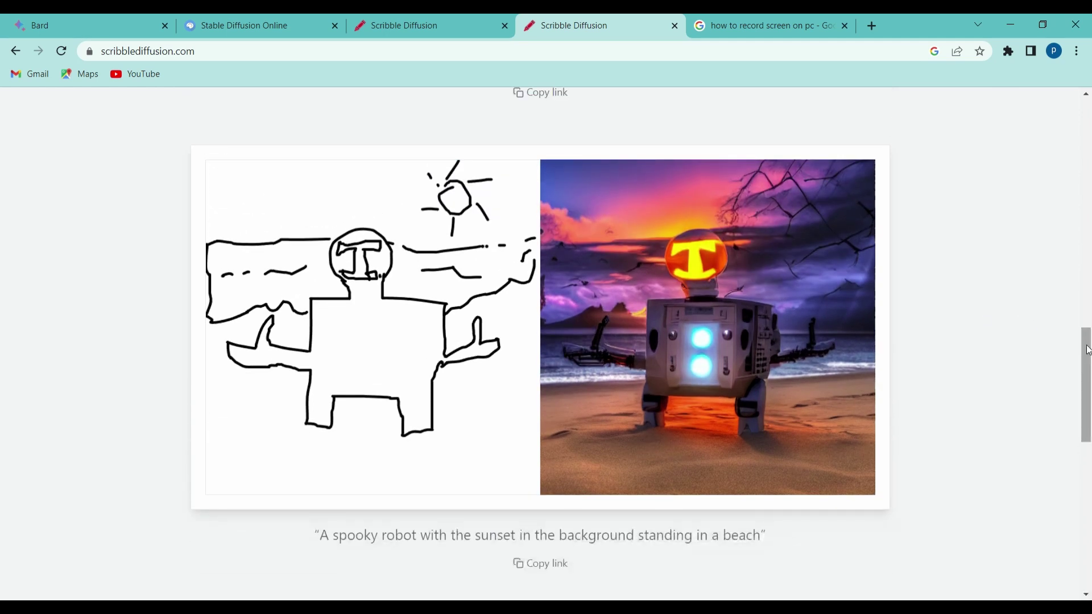
left_click_drag(1088, 350, 1090, 445)
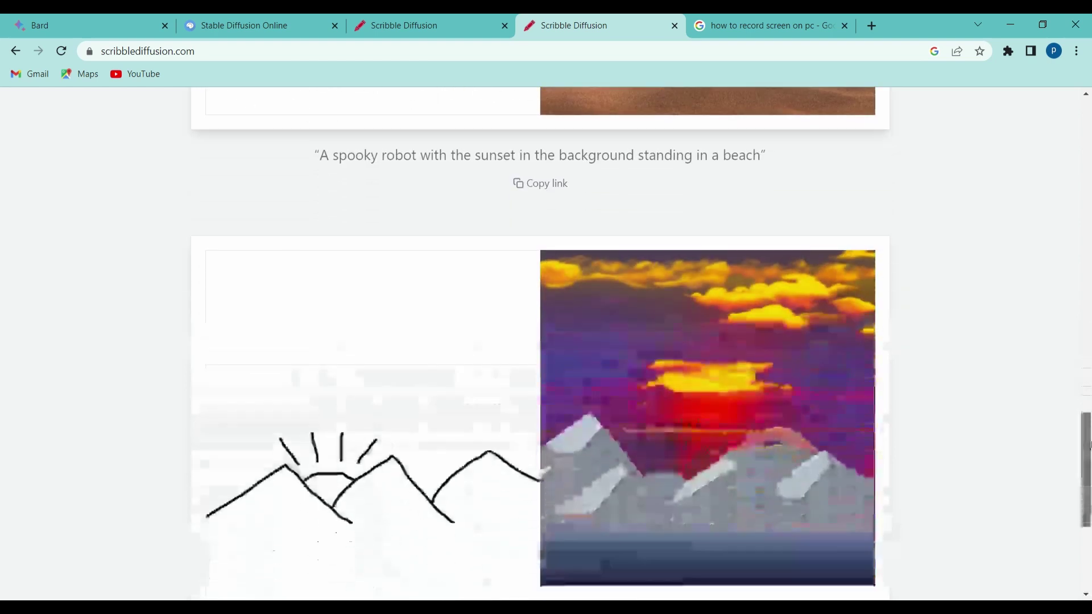
scroll(1014, 343, "down", 2)
- On the other Scribble Diffusion page, review the cat and dog example results
left_click(381, 23)
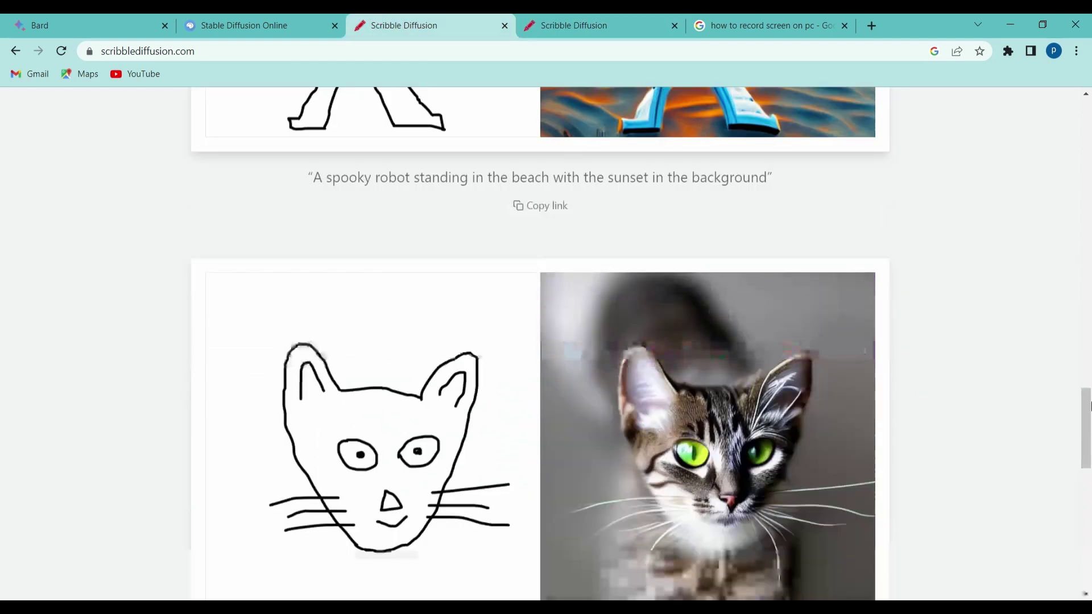
left_click_drag(1089, 405, 1056, 506)
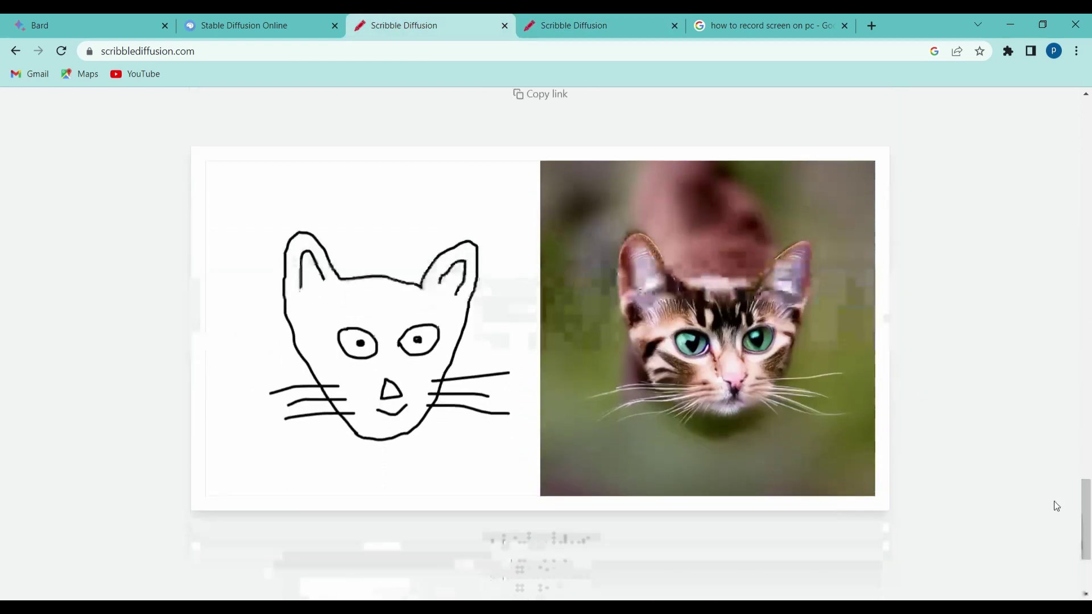
left_click_drag(1088, 537, 1089, 460)
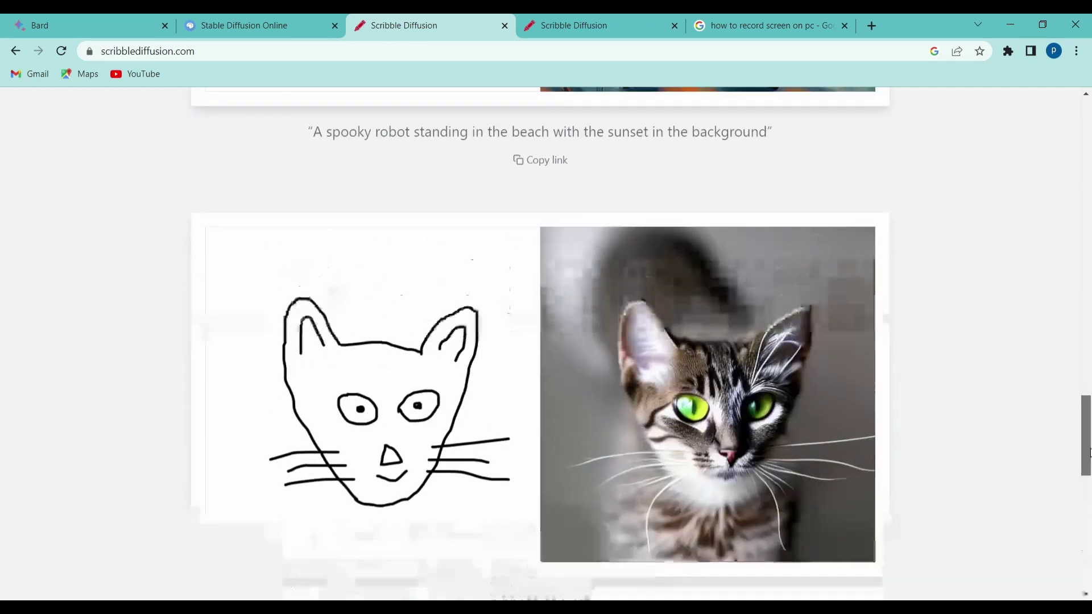
left_click_drag(603, 553, 468, 555)
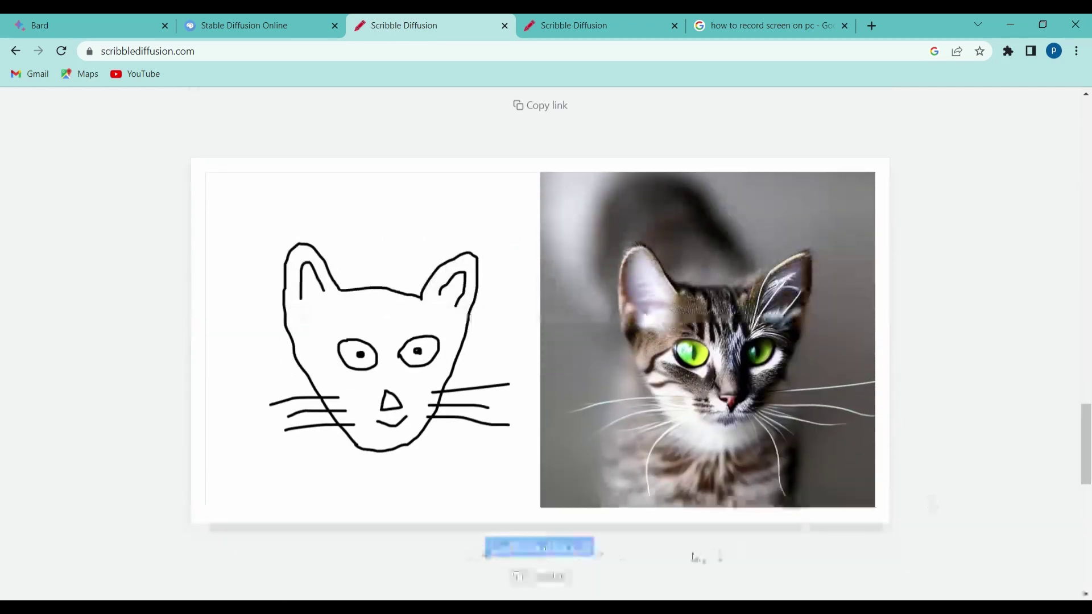
left_click(693, 556)
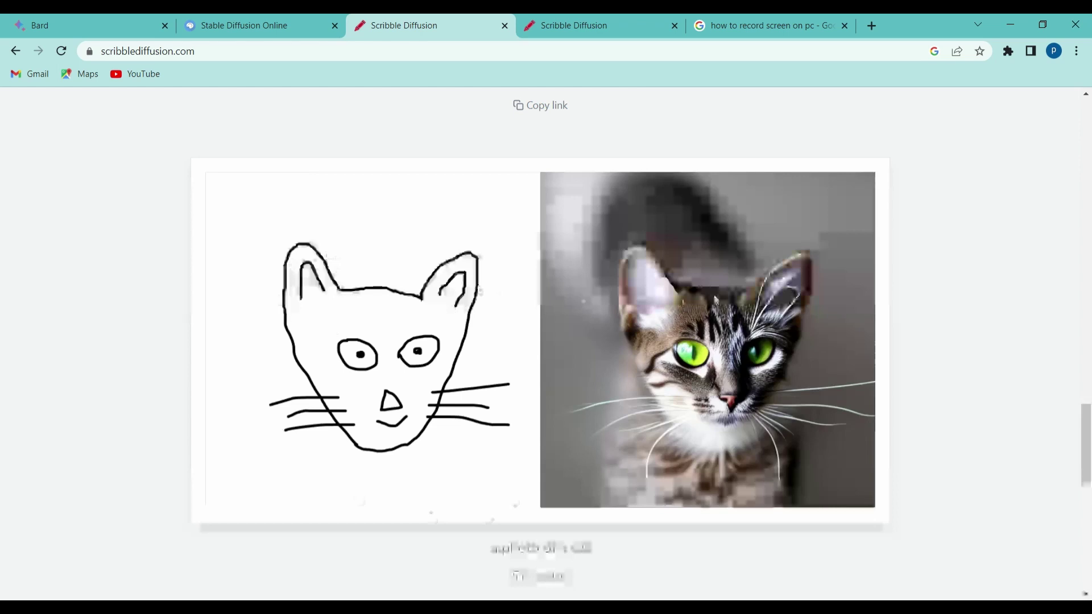
left_click_drag(1086, 463, 1089, 243)
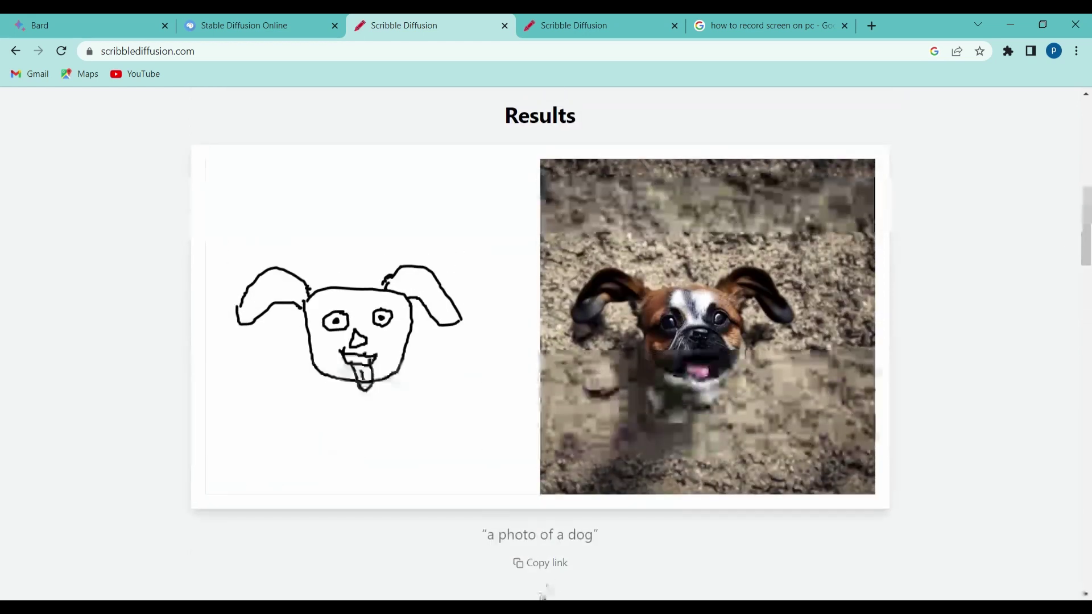
left_click_drag(1090, 264, 1088, 261)
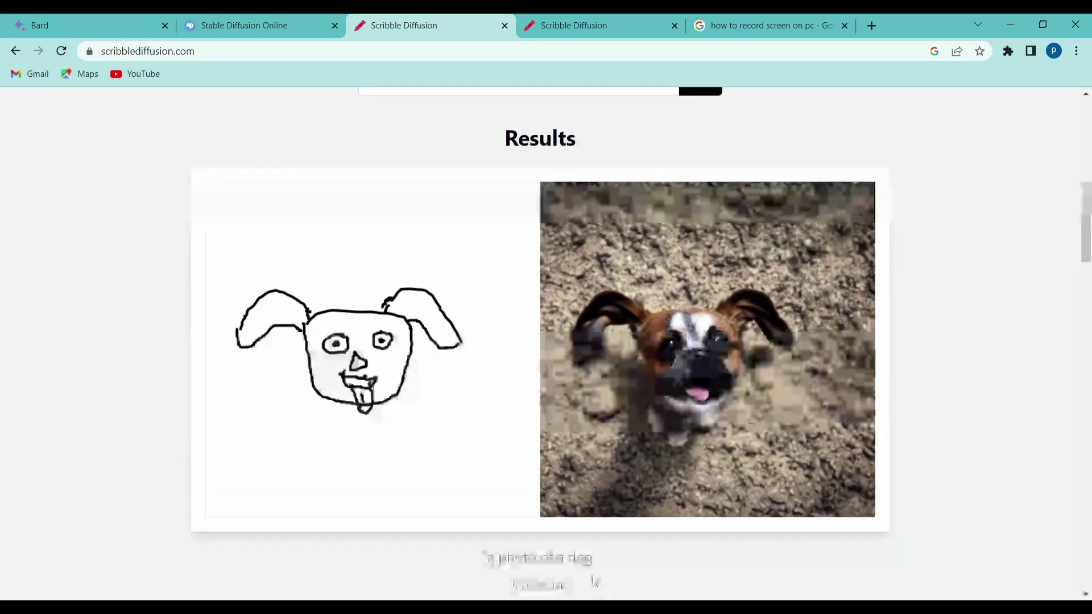
left_click_drag(592, 582, 353, 568)
left_click(688, 568)
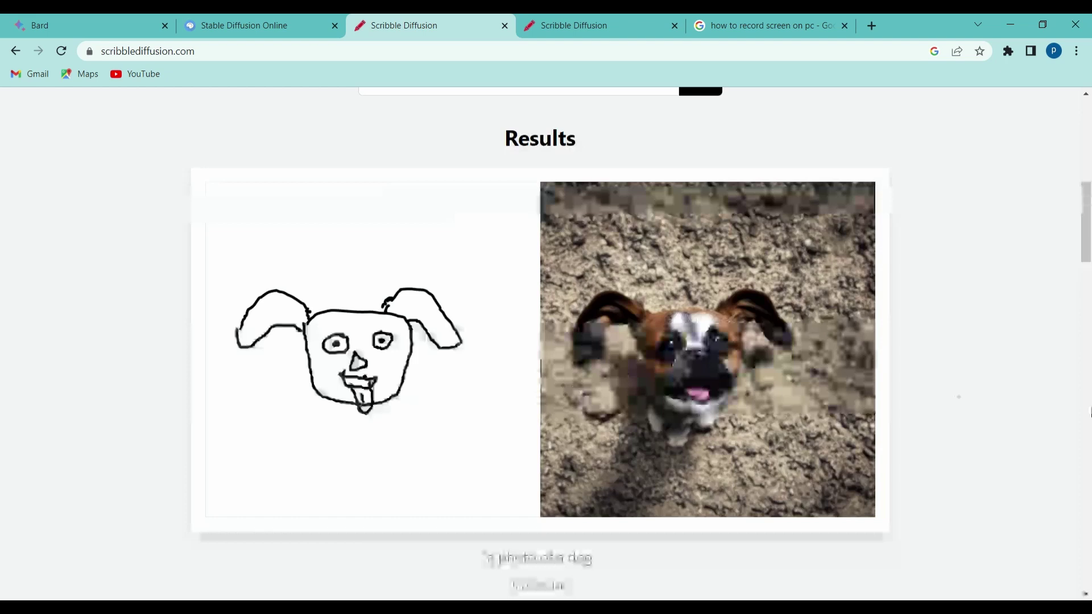
scroll(1089, 336, "up", 9)
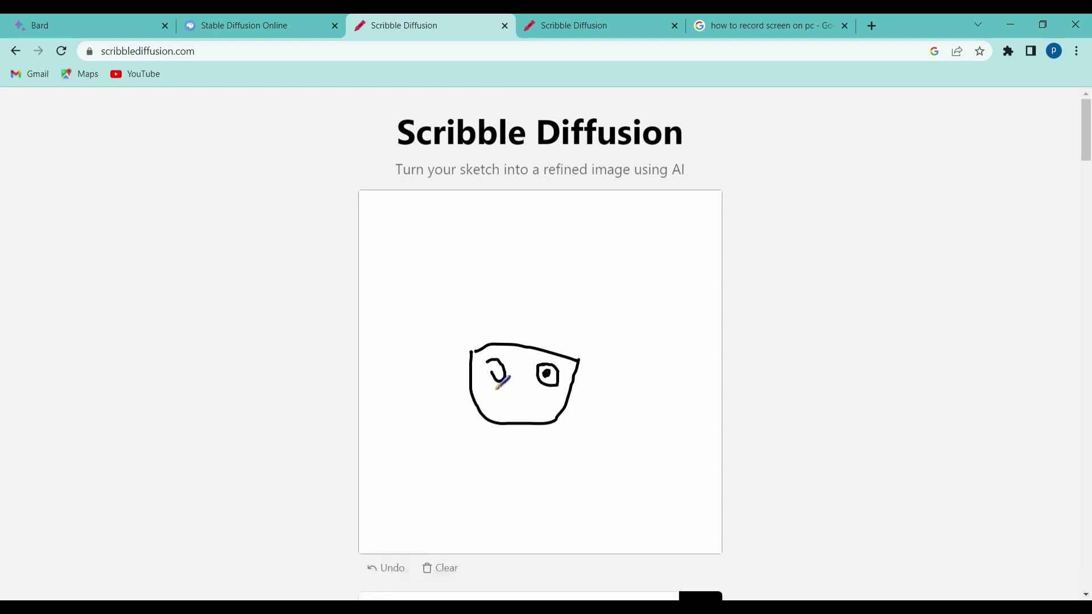
- Add a nose, mouth and right ear to the cat face sketch
left_click(515, 382)
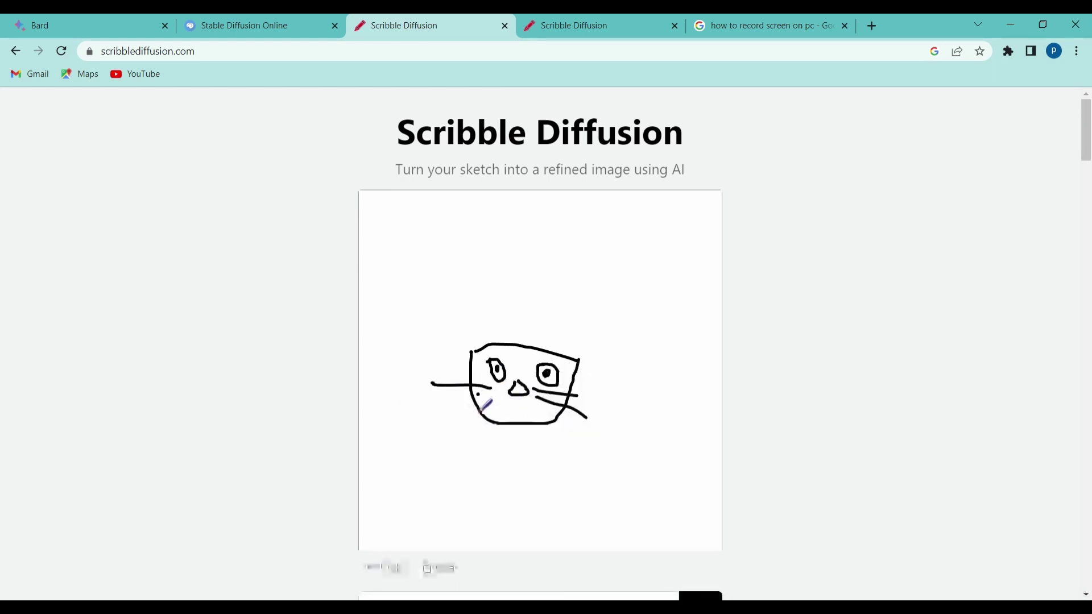
left_click_drag(496, 404, 529, 409)
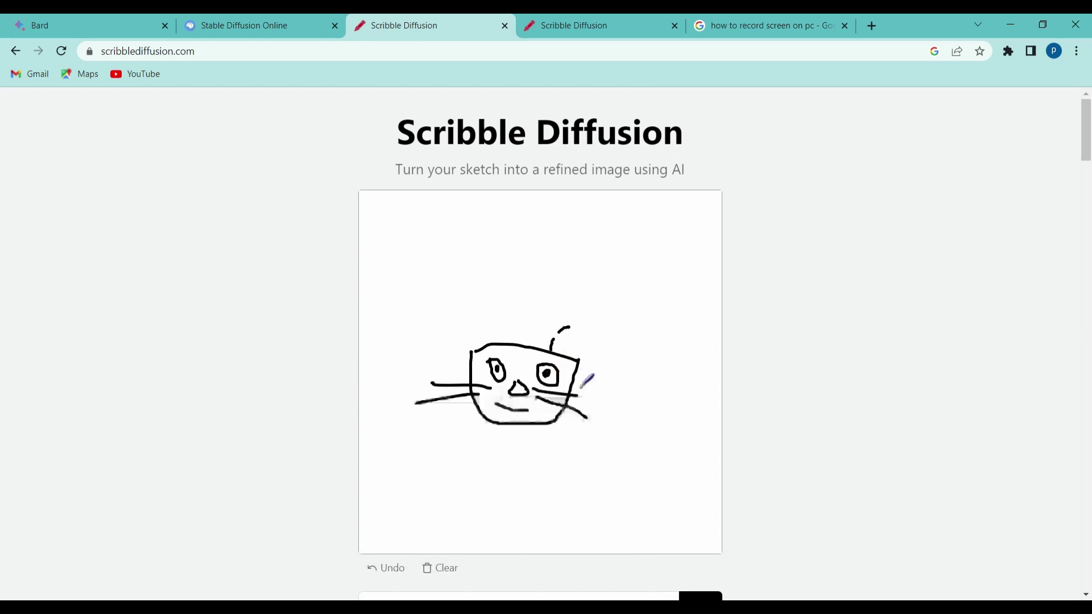
left_click_drag(565, 328, 572, 357)
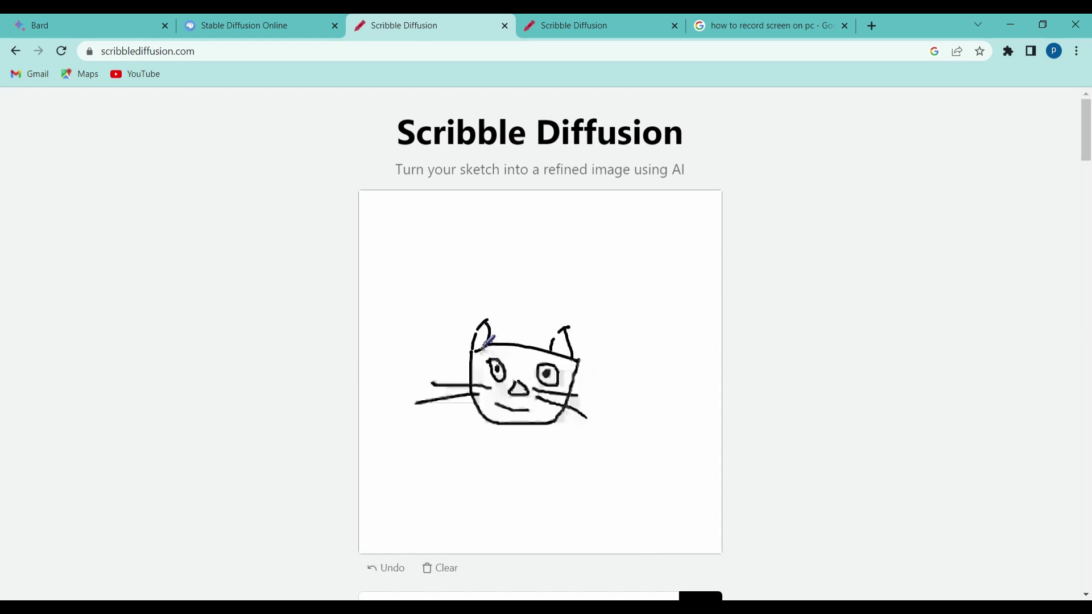
- Replace the prompt with 'a photo of a cat' and generate the image
scroll(547, 560, "down", 1)
left_click_drag(642, 536, 316, 548)
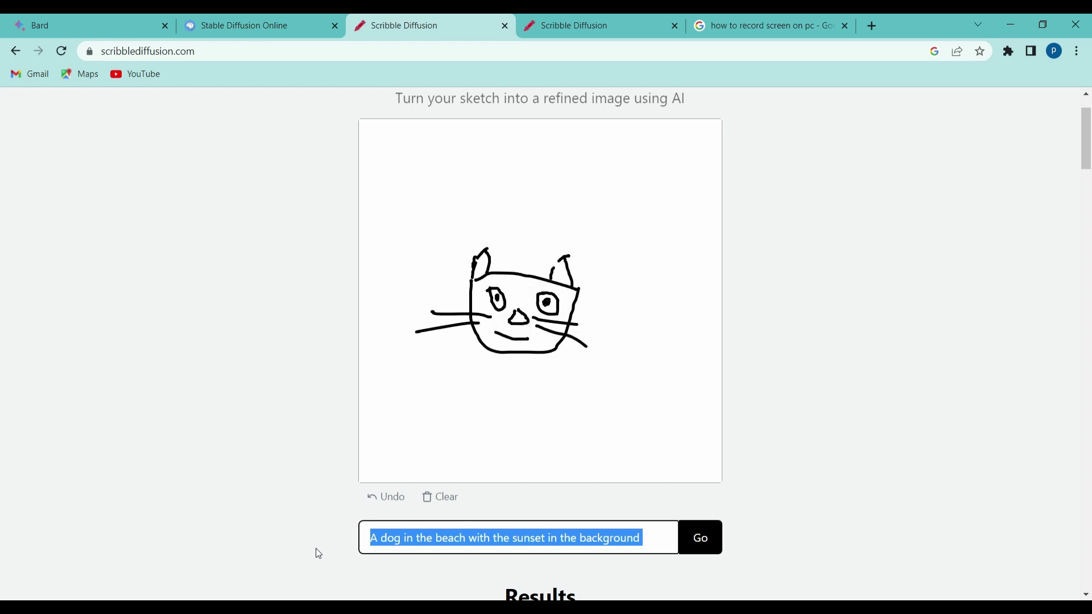
key("BackSpace")
type("a photo of a")
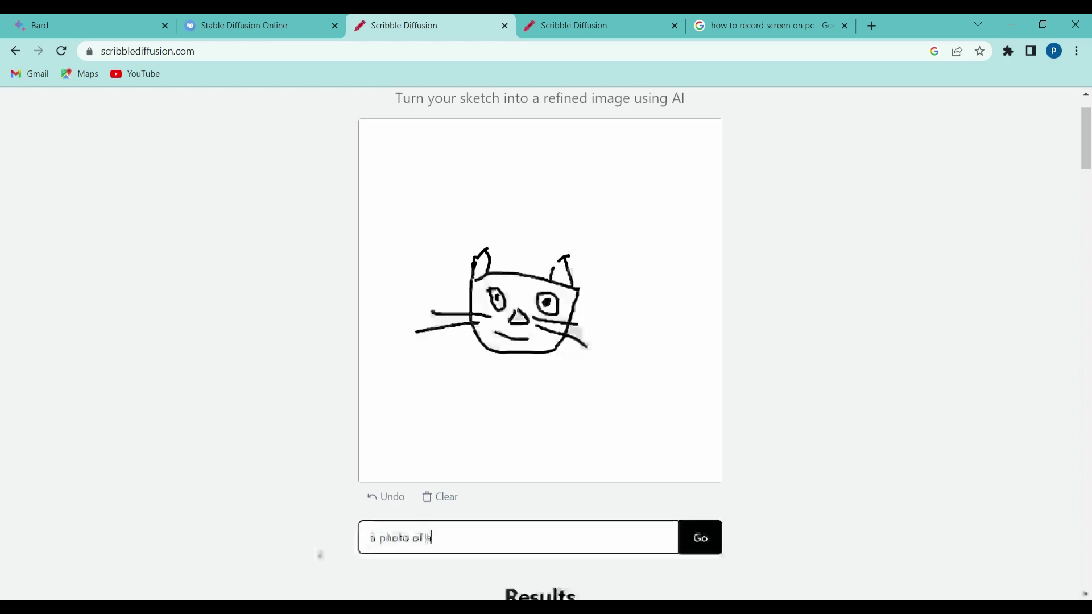
type(" cat")
key("Return")
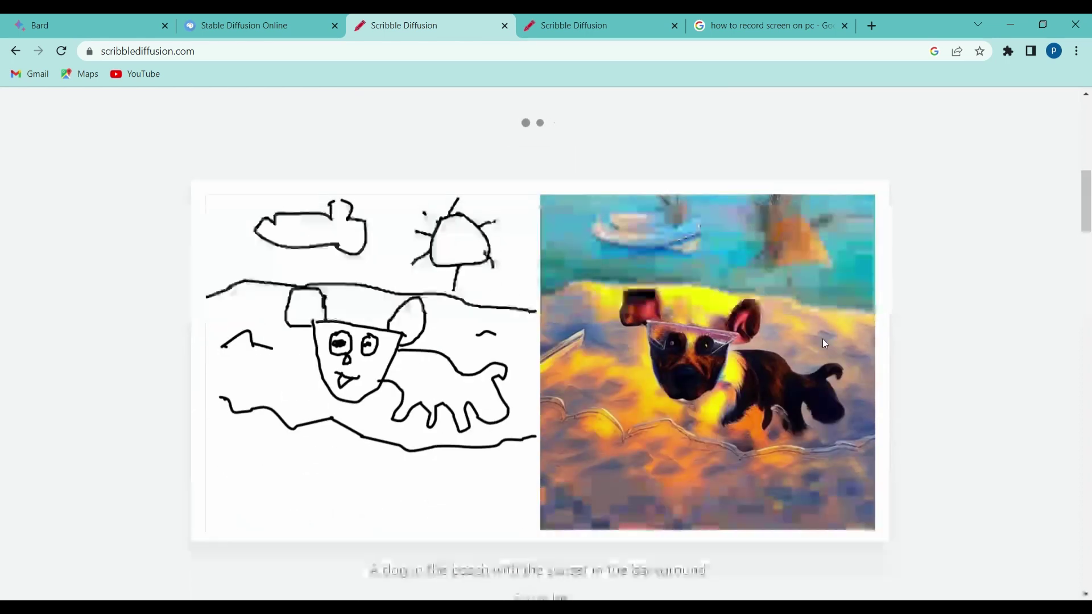
scroll(813, 328, "down", 1)
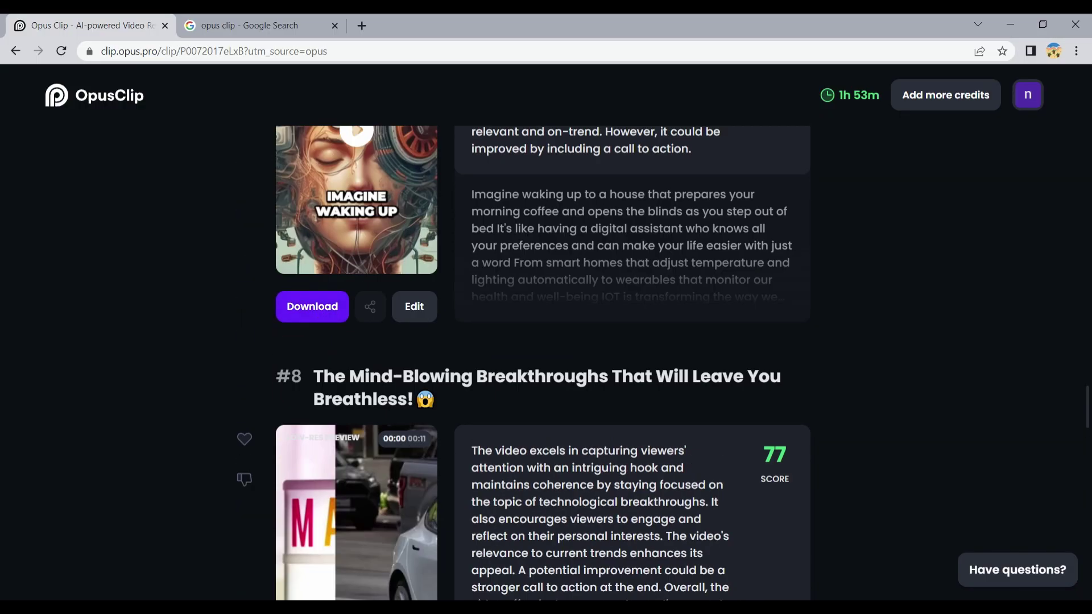
- Scroll up through Opus Clip's scored clips from #8 to #5
scroll(338, 313, "up", 3)
scroll(313, 273, "up", 3)
scroll(292, 235, "up", 5)
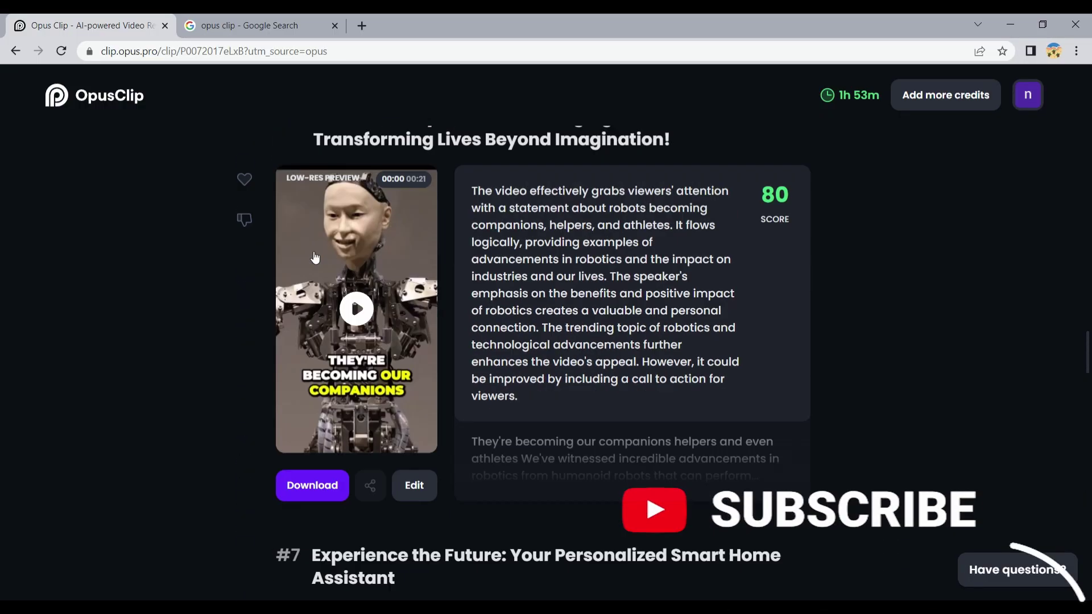
scroll(264, 237, "up", 2)
scroll(287, 300, "up", 7)
scroll(287, 300, "up", 2)
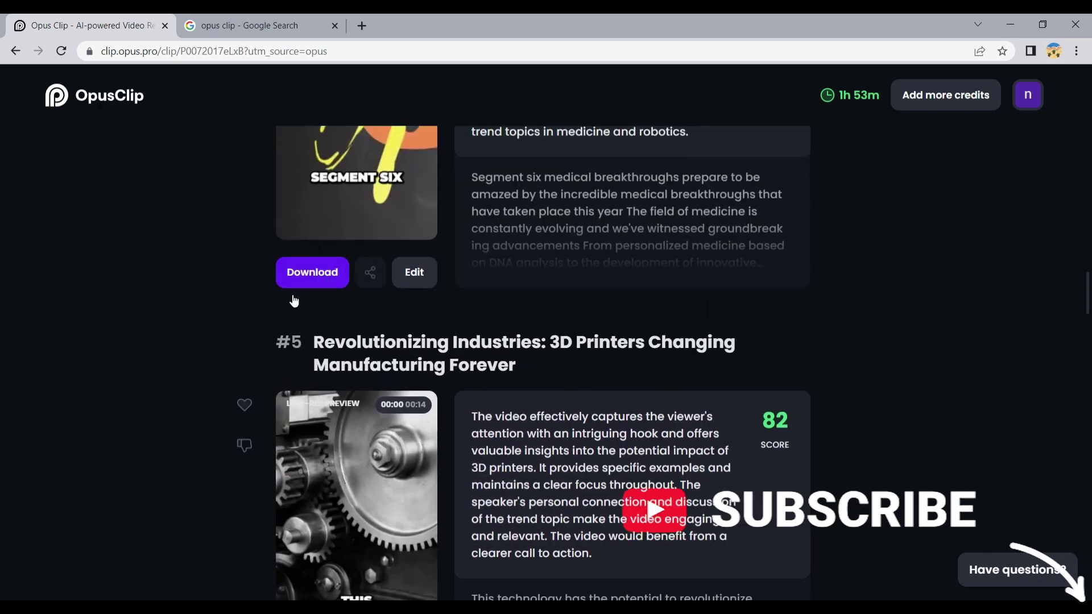
scroll(326, 338, "up", 6)
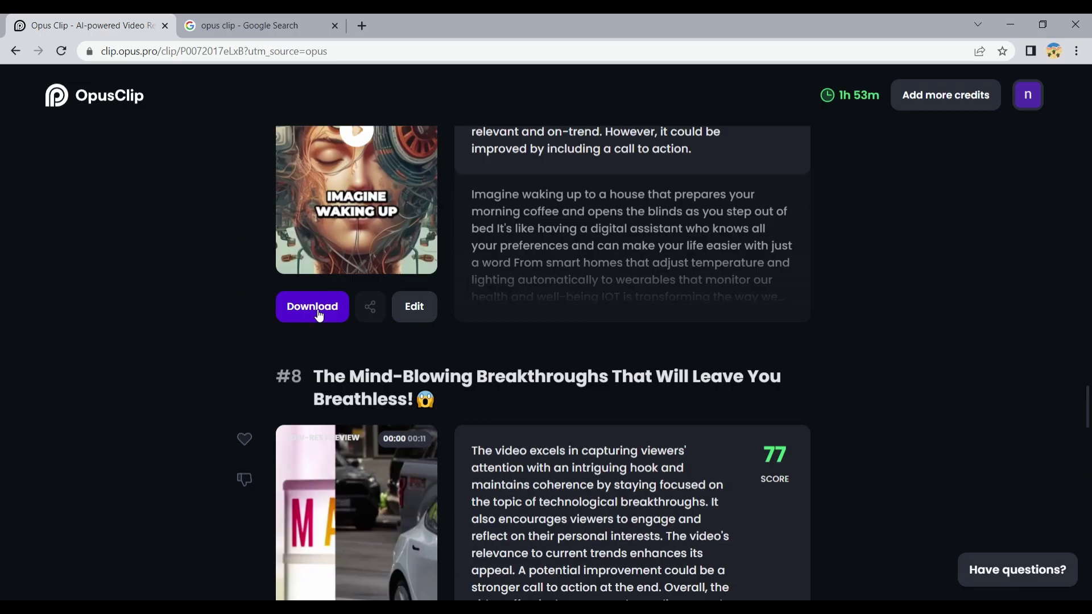
scroll(305, 260, "up", 3)
scroll(305, 260, "up", 2)
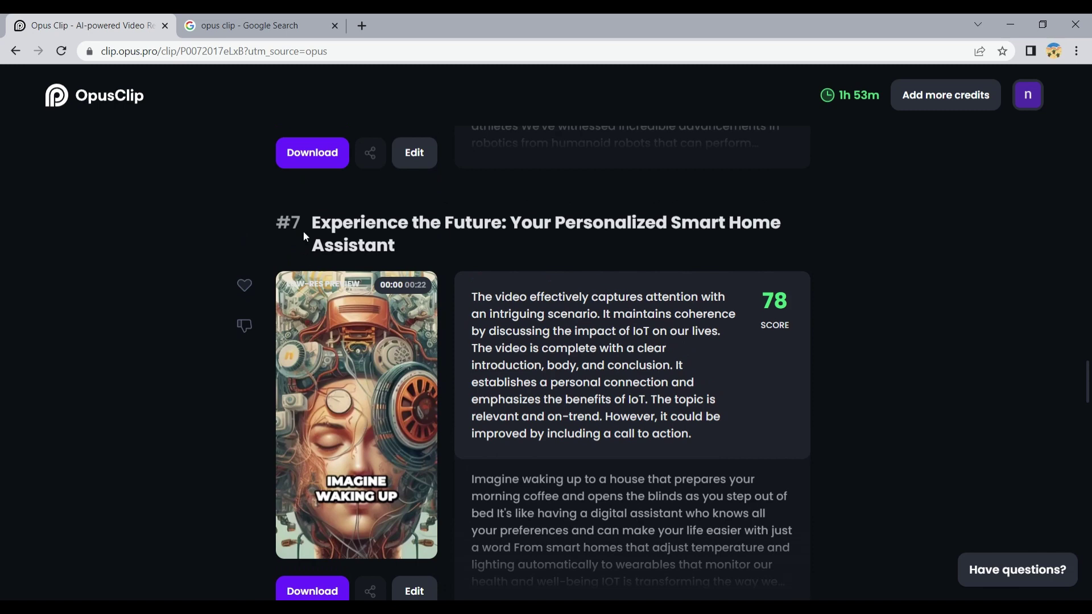
scroll(306, 236, "up", 8)
scroll(318, 250, "up", 8)
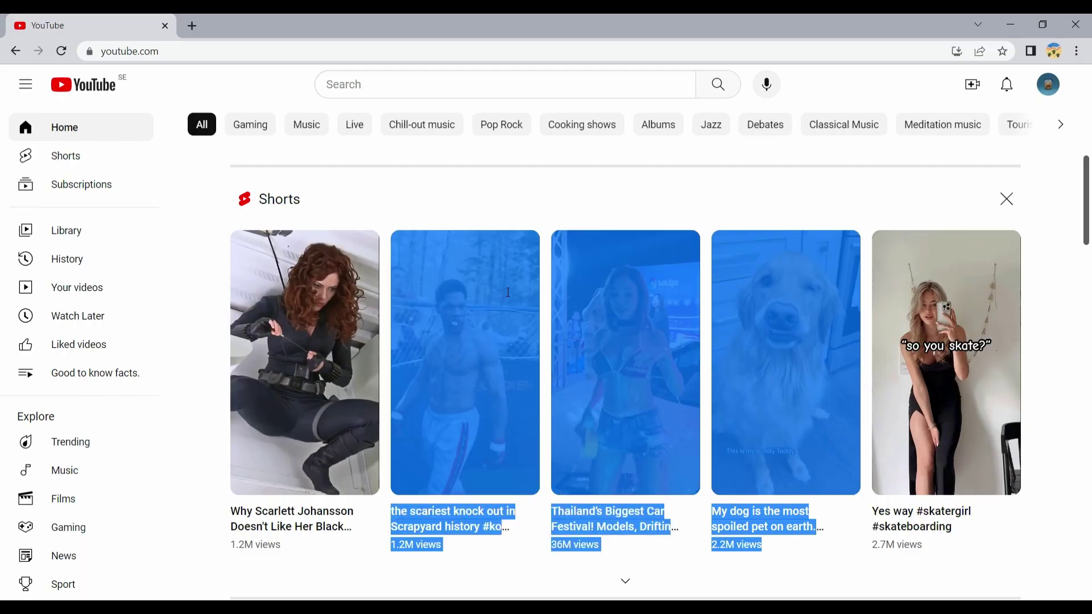
- Open MrBeast's $1,000,000 lottery tickets video and select its URL
scroll(1055, 295, "up", 1)
scroll(1058, 296, "up", 7)
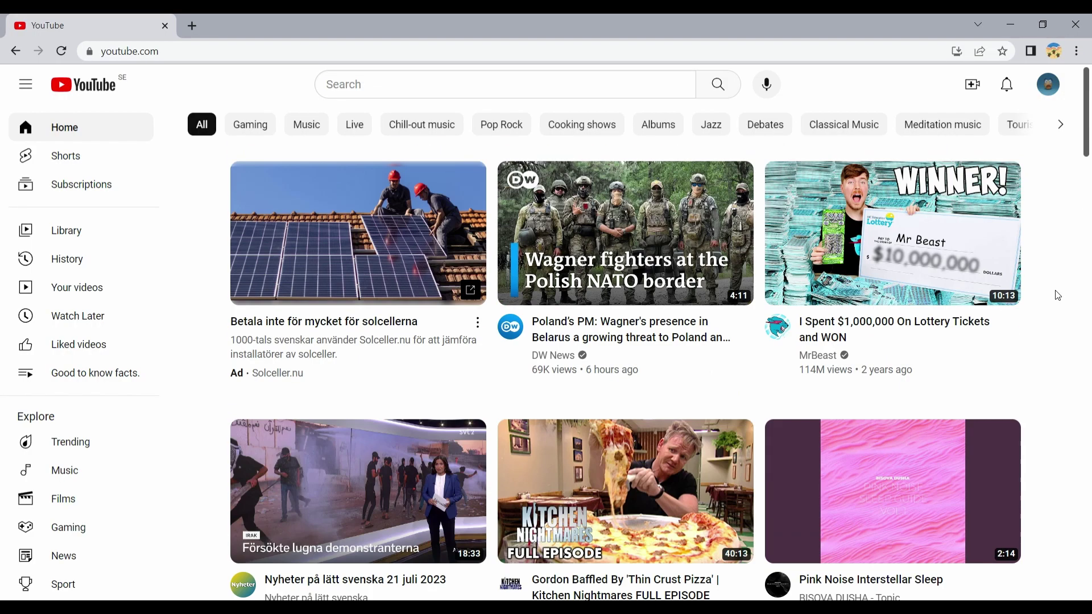
left_click(880, 260)
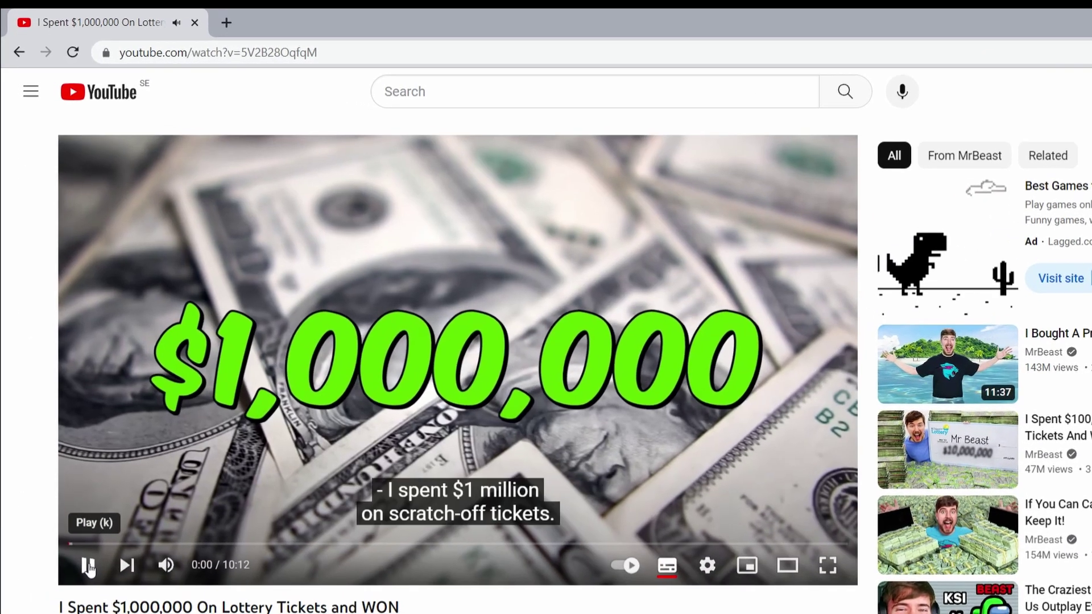
left_click(112, 57)
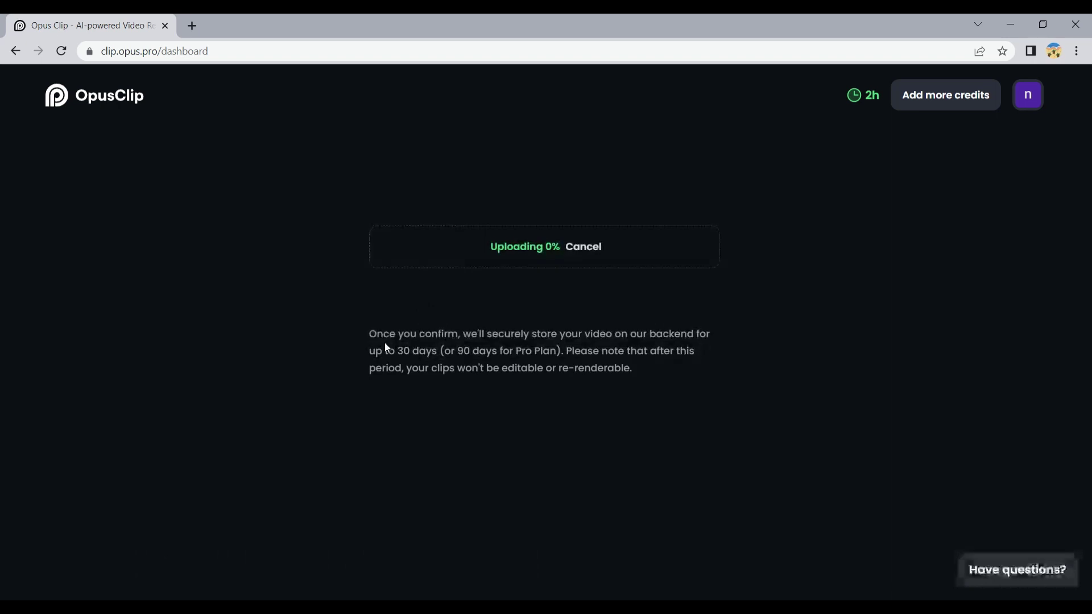
- Run 'Get clips in 1 click' and scroll the ranked clips, including #3 scoring 85
left_click(556, 308)
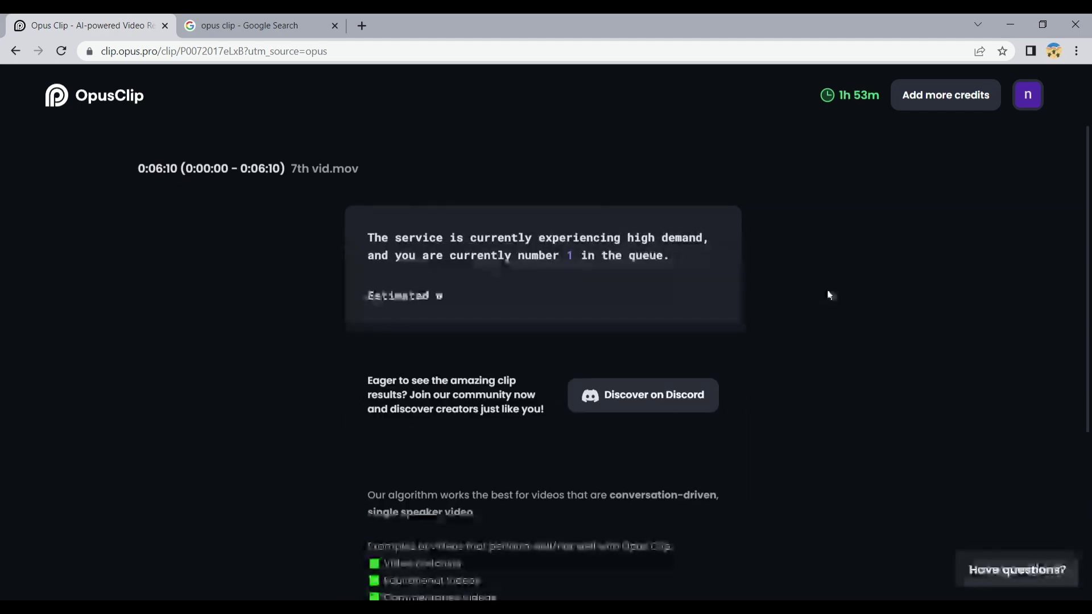
scroll(777, 307, "down", 3)
scroll(777, 307, "down", 2)
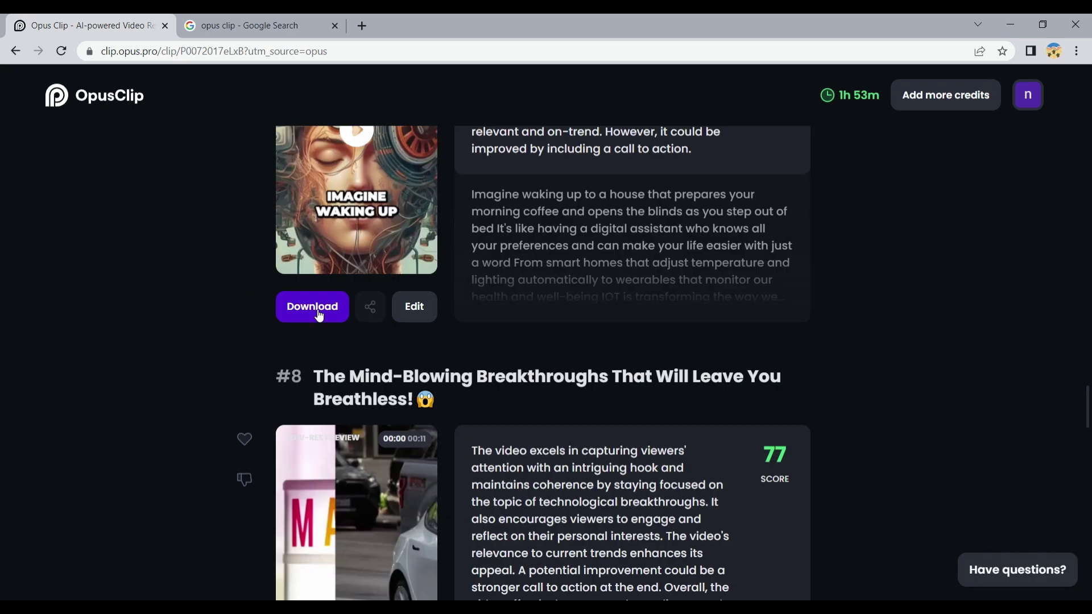
scroll(305, 260, "up", 3)
scroll(306, 259, "up", 2)
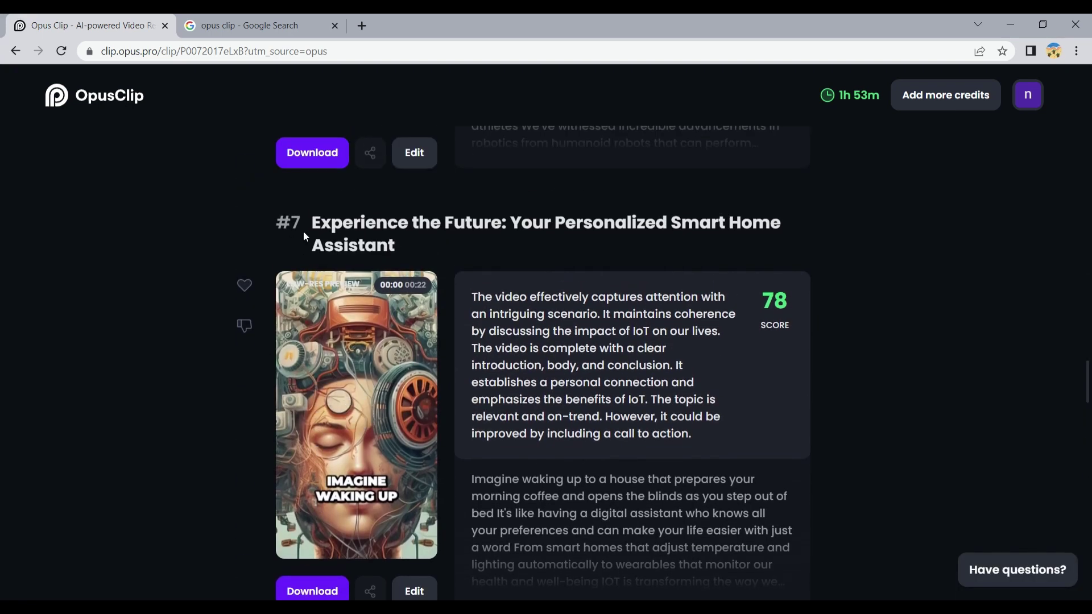
scroll(304, 232, "up", 5)
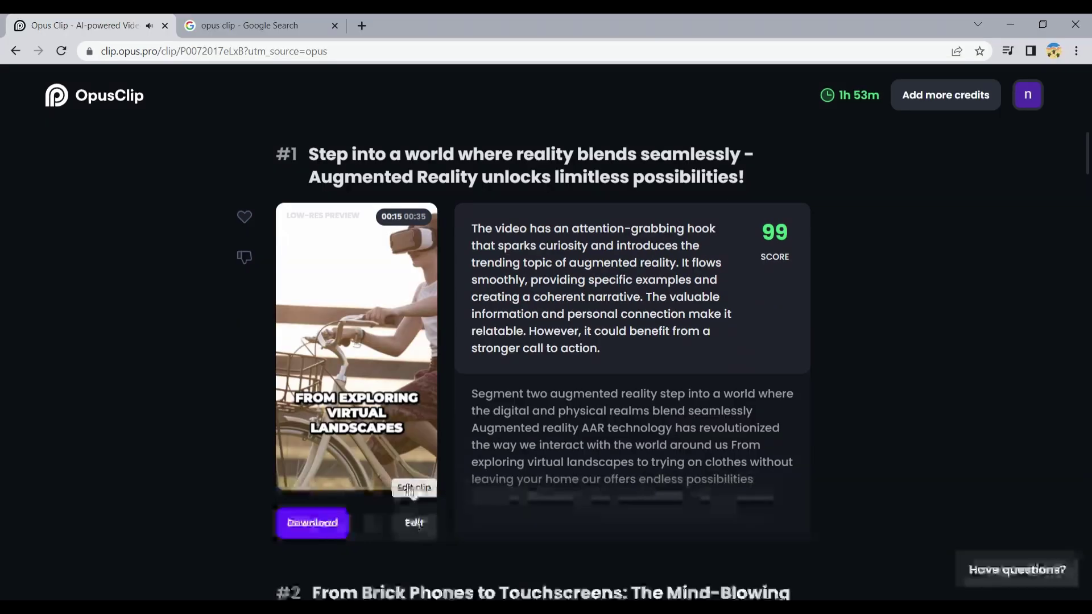
- Look over clip #1's caption and Brand editing options, then return to the list
left_click(418, 520)
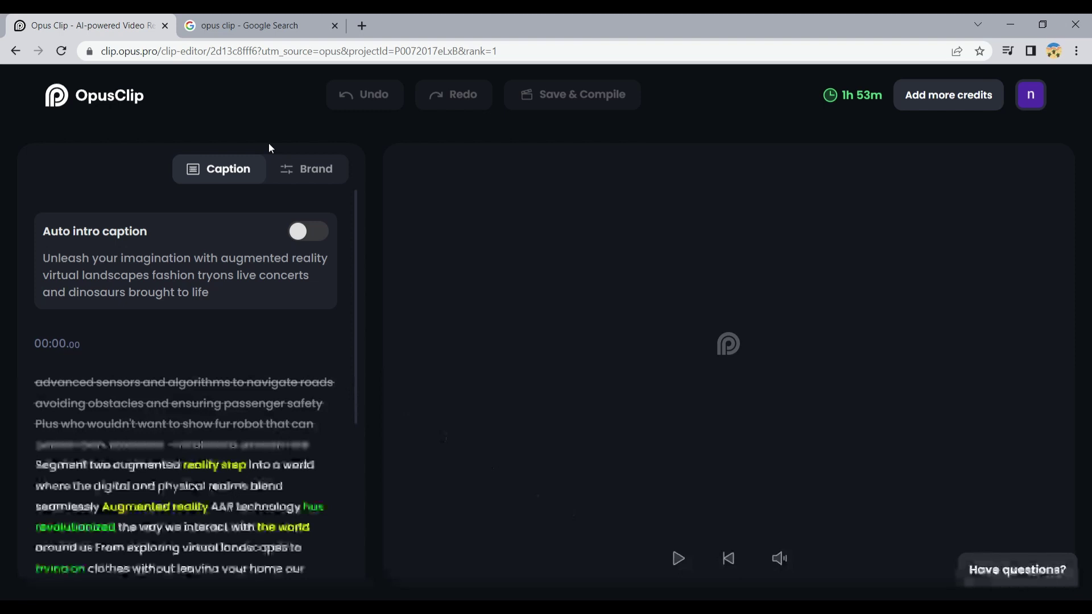
left_click(306, 170)
key("alt+Left")
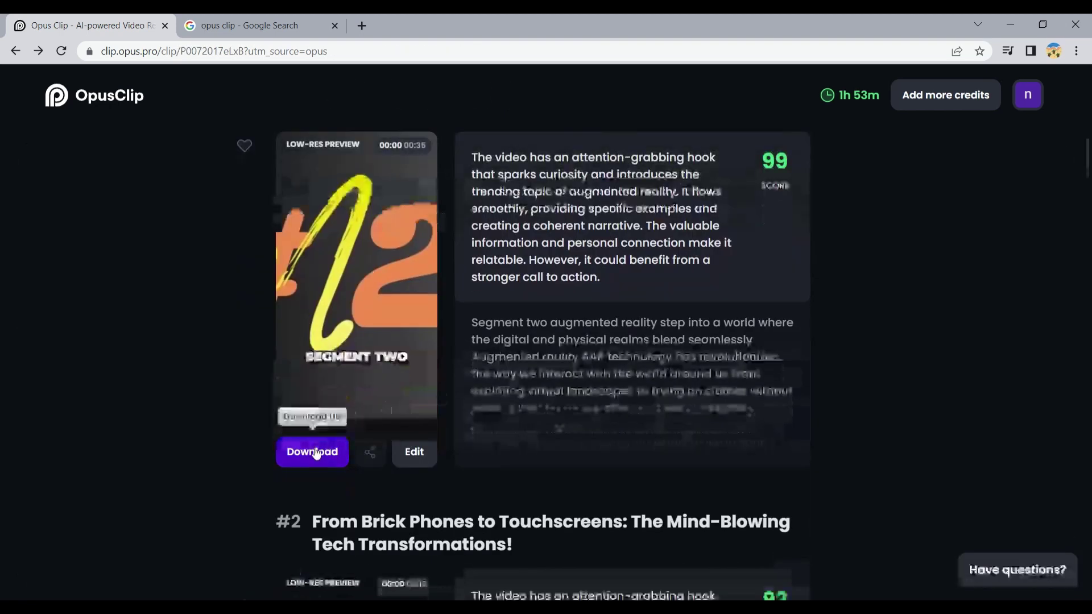
- Download the top-scoring clip #1
left_click(320, 453)
scroll(512, 341, "down", 7)
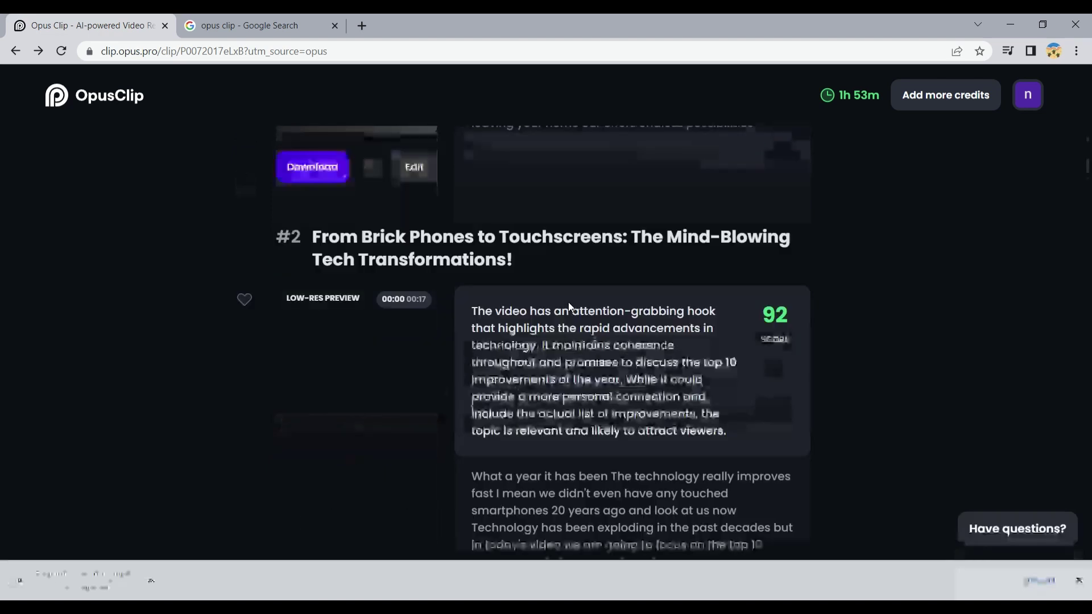
scroll(512, 324, "up", 1)
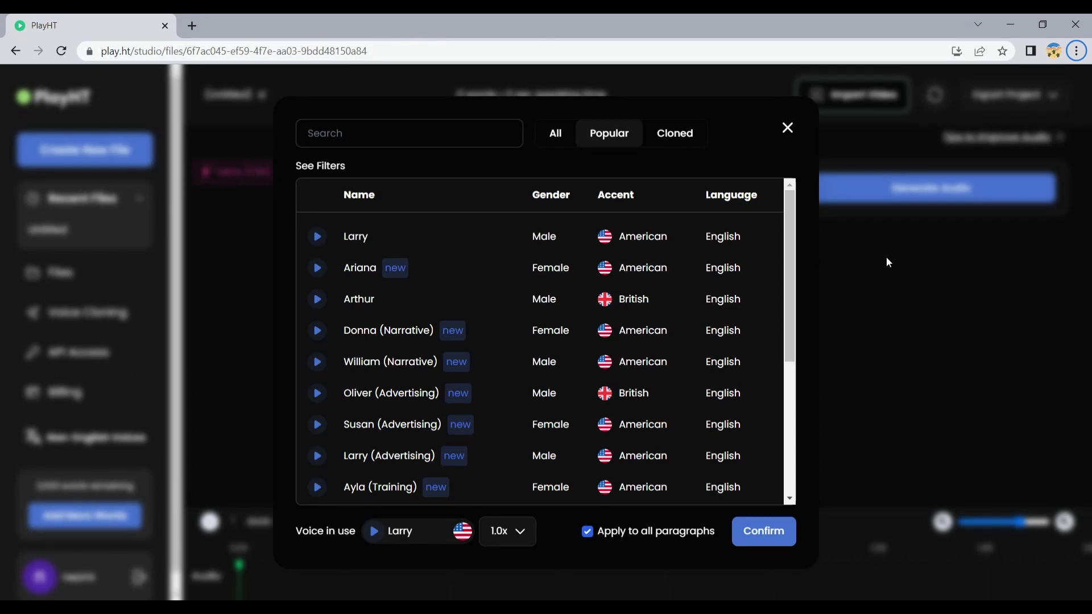
- Scroll the Popular voices list down to Lance and the Meditation voices
scroll(791, 282, "down", 2)
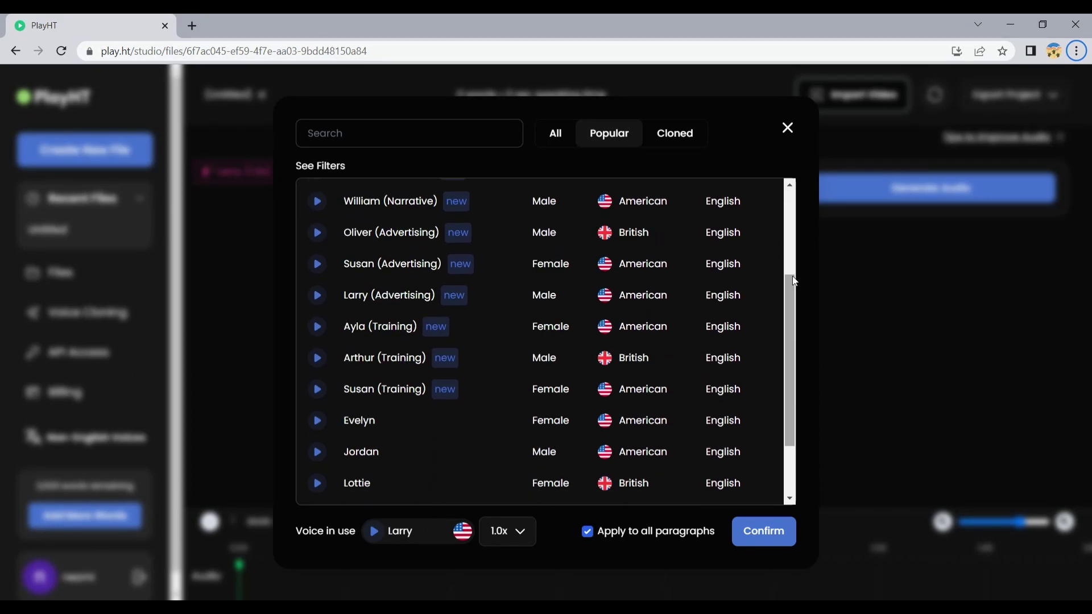
scroll(795, 281, "down", 2)
scroll(795, 281, "down", 1)
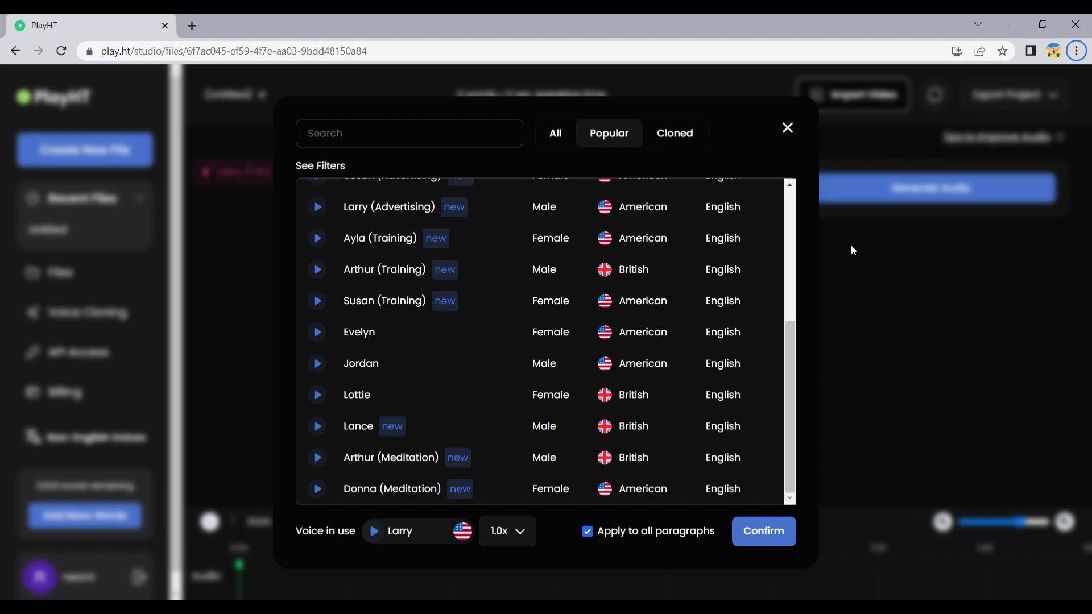